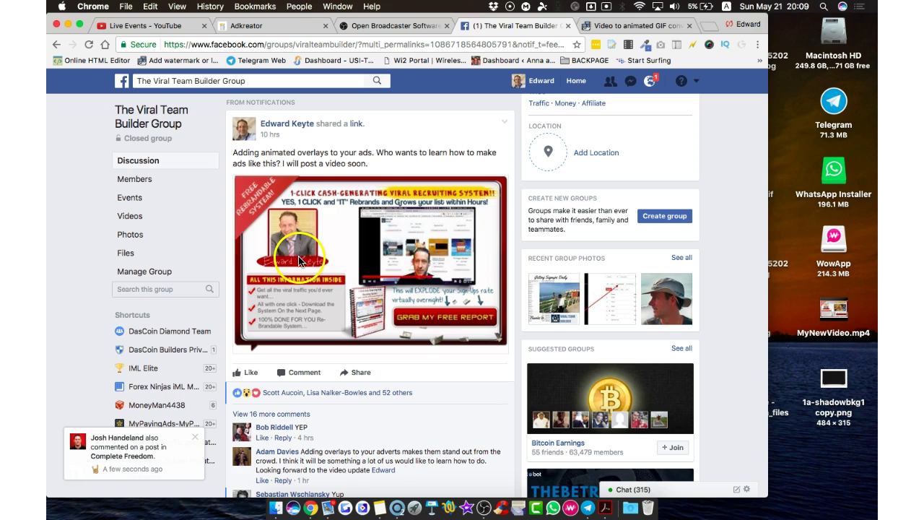
Step: Examine the Facebook group post about adding animated overlays to ads
{"action": "left_click_drag", "start_coordinate": [232, 153], "coordinate": [371, 165]}
{"action": "left_click", "coordinate": [246, 179]}
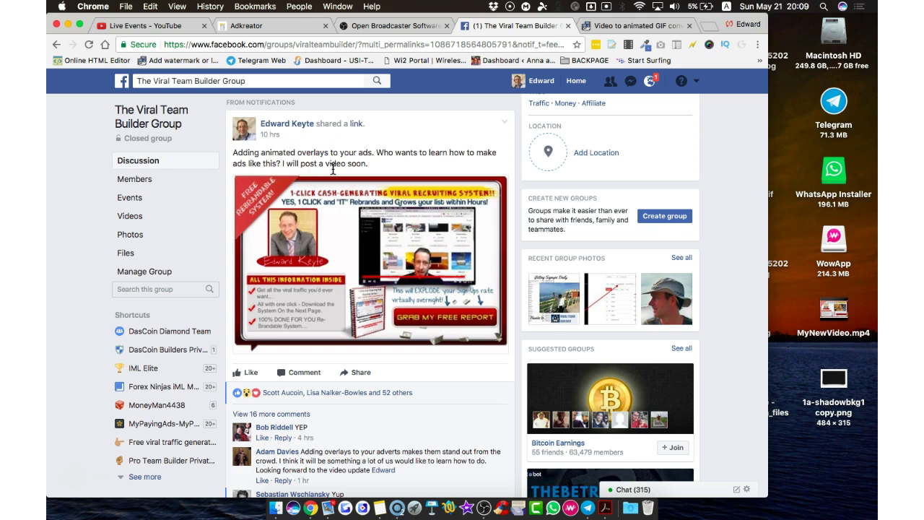
{"action": "left_click", "coordinate": [443, 152]}
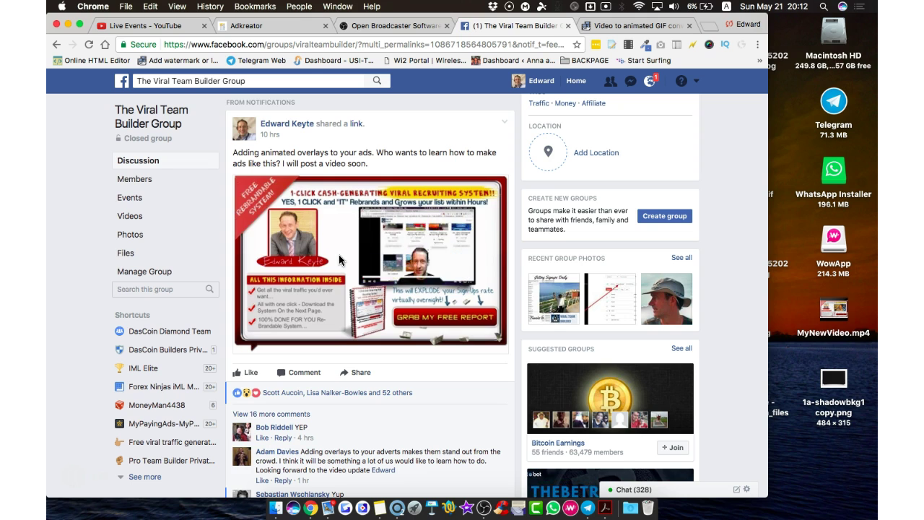
Step: Switch to the Adkreator site, return to its members area and look through the news page
{"action": "left_click", "coordinate": [275, 27]}
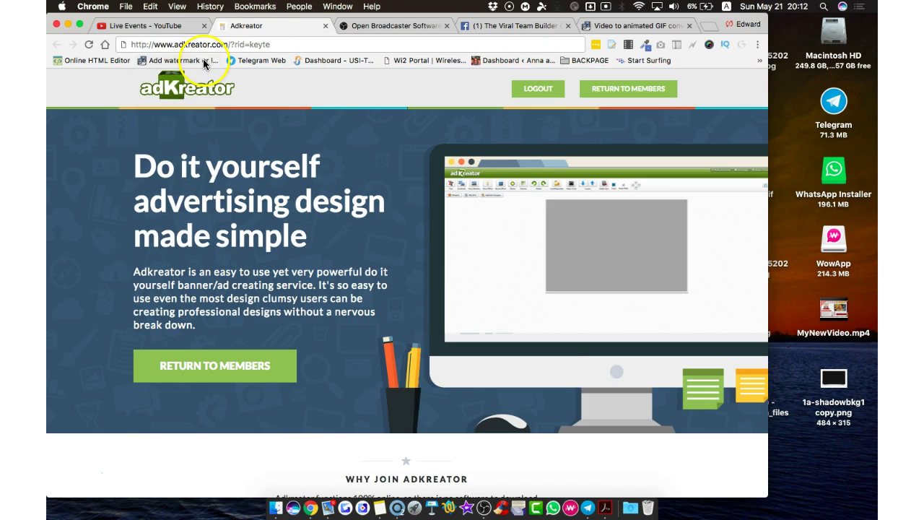
{"action": "left_click_drag", "start_coordinate": [131, 44], "coordinate": [306, 43]}
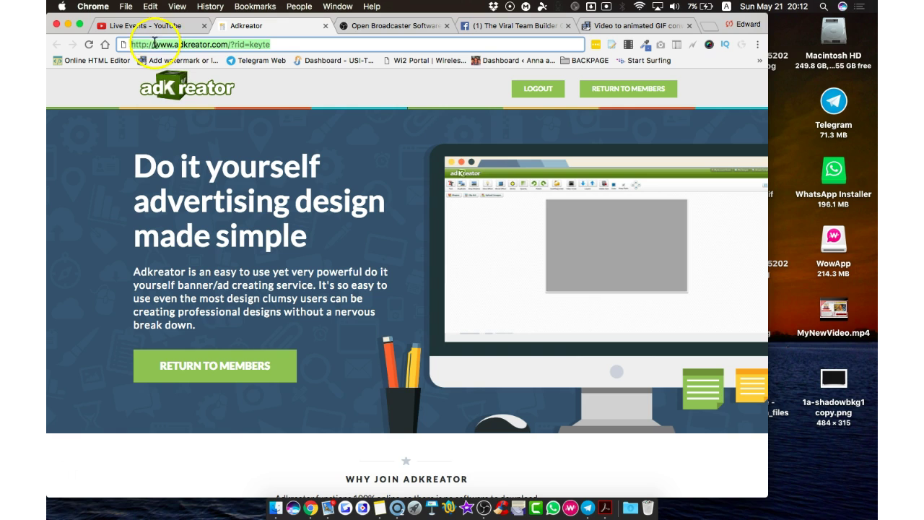
{"action": "left_click", "coordinate": [249, 70]}
{"action": "left_click", "coordinate": [612, 89]}
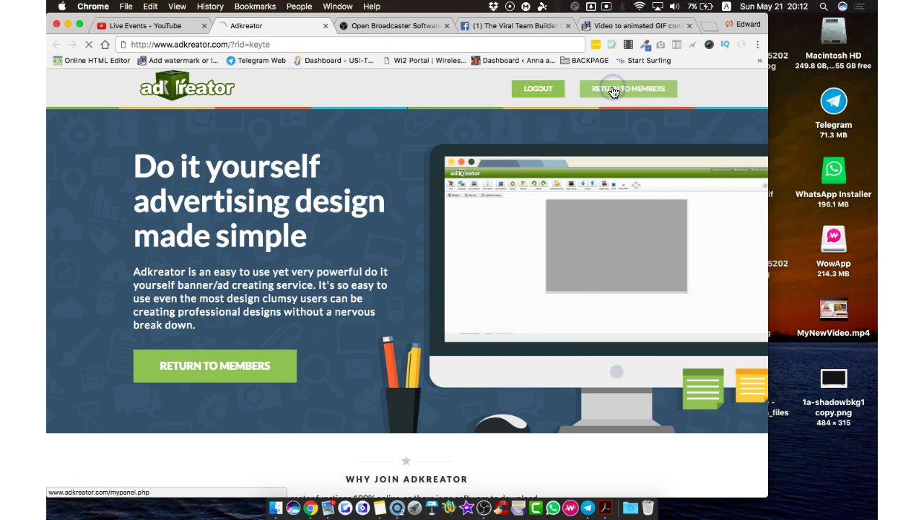
{"action": "scroll", "coordinate": [466, 216], "scroll_direction": "down", "scroll_amount": 1}
{"action": "scroll", "coordinate": [465, 215], "scroll_direction": "down", "scroll_amount": 4}
{"action": "scroll", "coordinate": [465, 215], "scroll_direction": "up", "scroll_amount": 5}
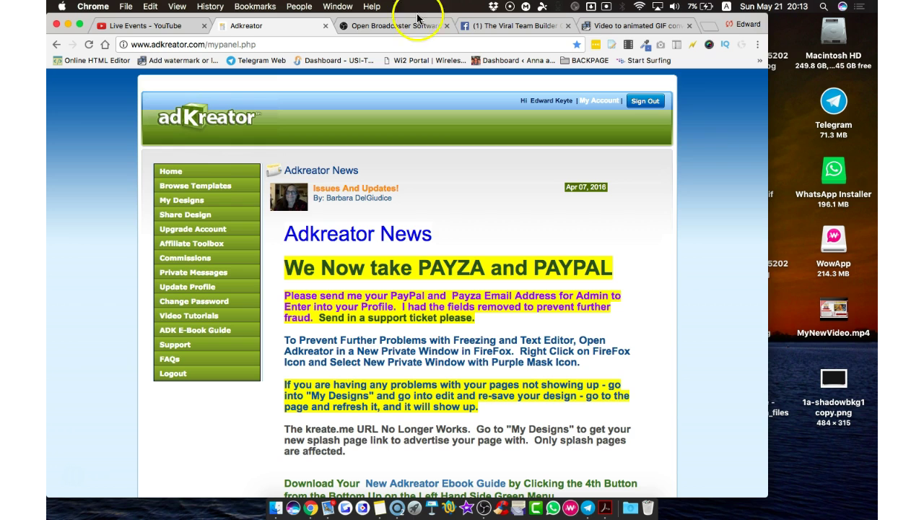
Step: Review the animated ad in the Facebook post and open the Adkreator design "Duplicate of 1click-report2" from the saved designs
{"action": "left_click", "coordinate": [525, 26]}
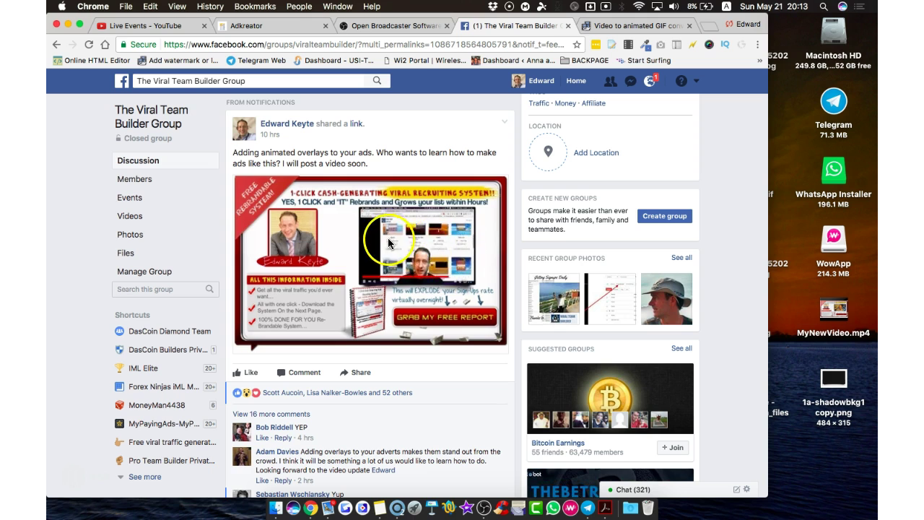
{"action": "left_click", "coordinate": [260, 27]}
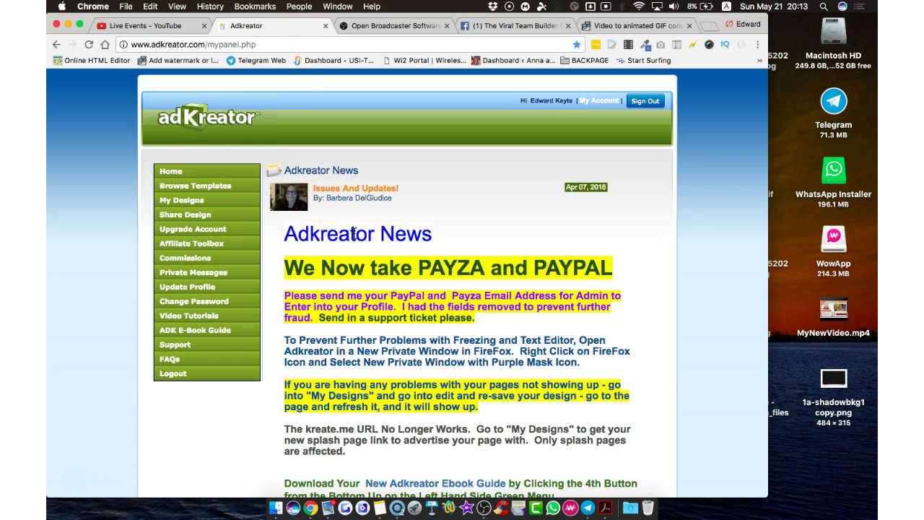
{"action": "left_click", "coordinate": [173, 203]}
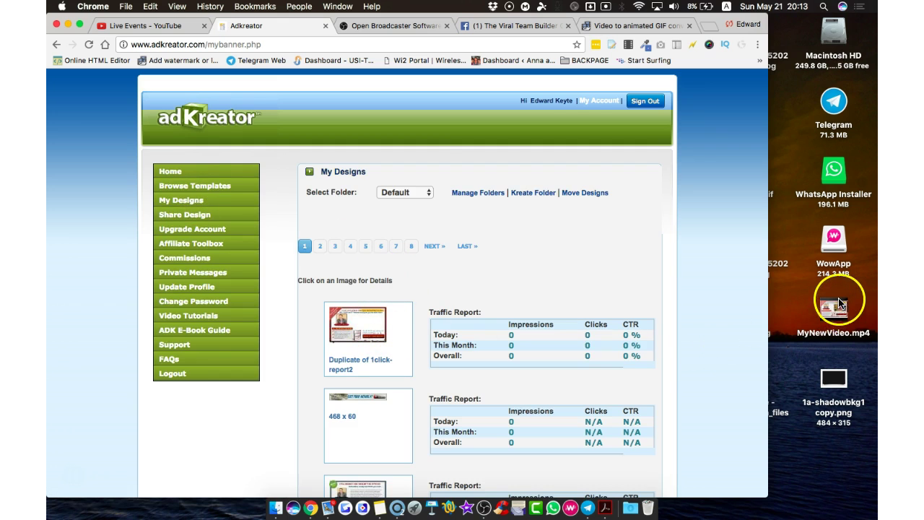
{"action": "left_click", "coordinate": [357, 327]}
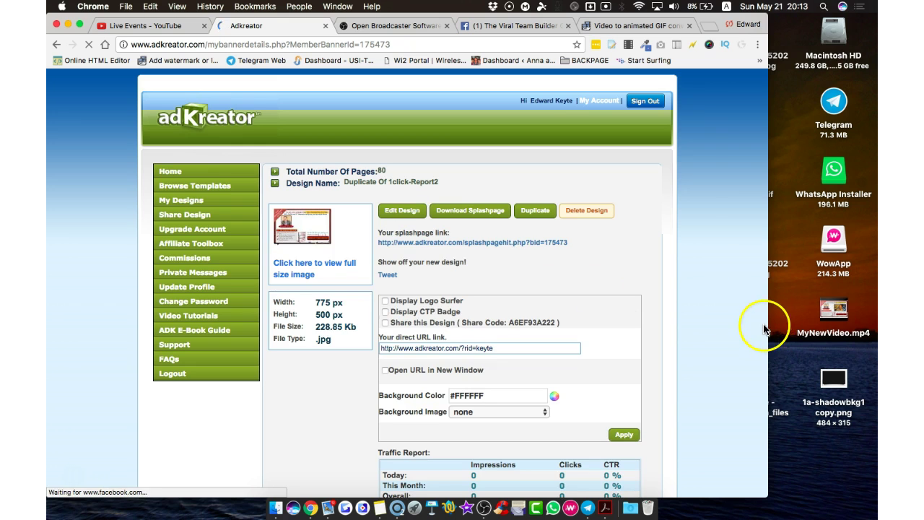
{"action": "mouse_move", "coordinate": [767, 326]}
{"action": "left_mouse_down"}
{"action": "mouse_move", "coordinate": [713, 333]}
{"action": "mouse_move", "coordinate": [758, 337]}
{"action": "left_mouse_up"}
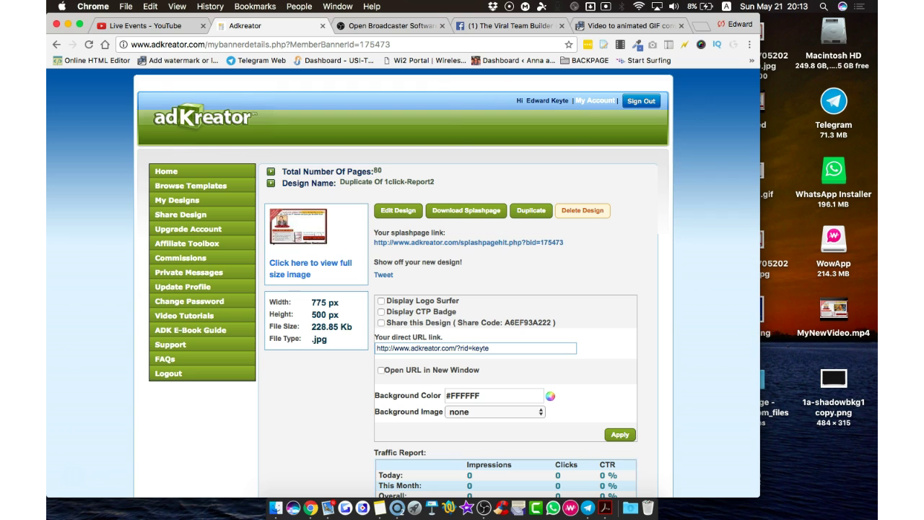
Step: View the OBS Studio home page at obsproject.com
{"action": "left_click", "coordinate": [381, 28]}
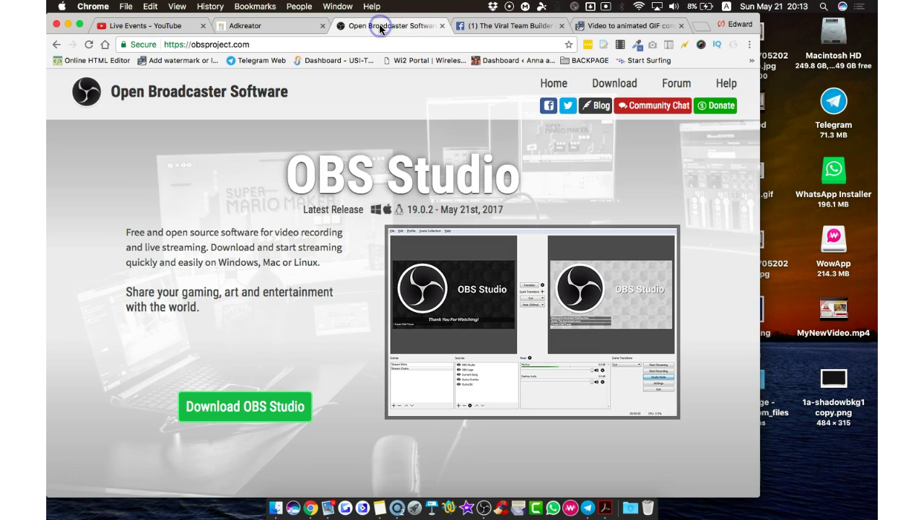
{"action": "left_click_drag", "start_coordinate": [293, 170], "coordinate": [528, 178]}
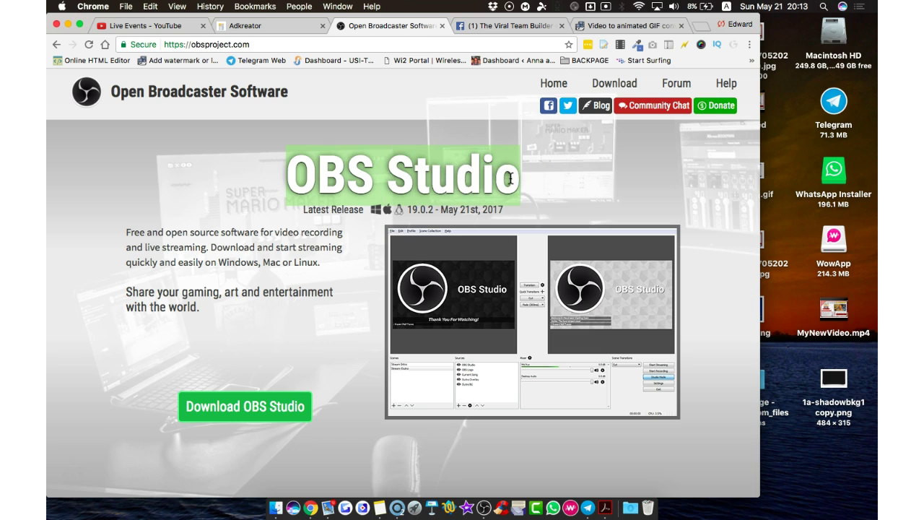
{"action": "left_click", "coordinate": [511, 178]}
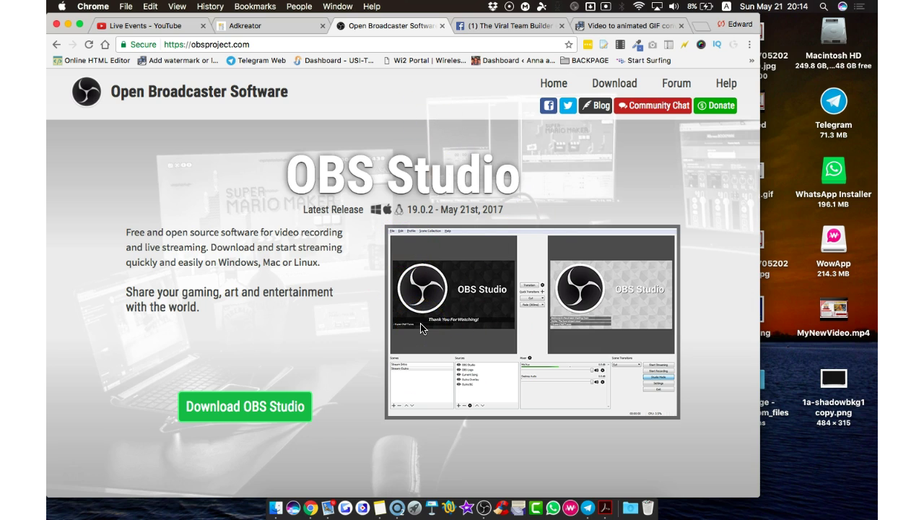
Step: Switch to OBS and enlarge the preview area above the scenes and sources
{"action": "left_click", "coordinate": [484, 507]}
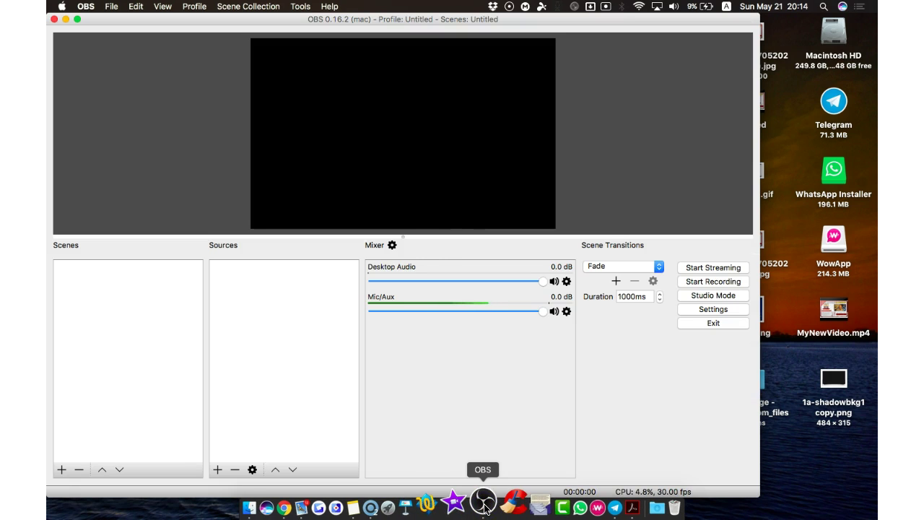
{"action": "left_click", "coordinate": [513, 241]}
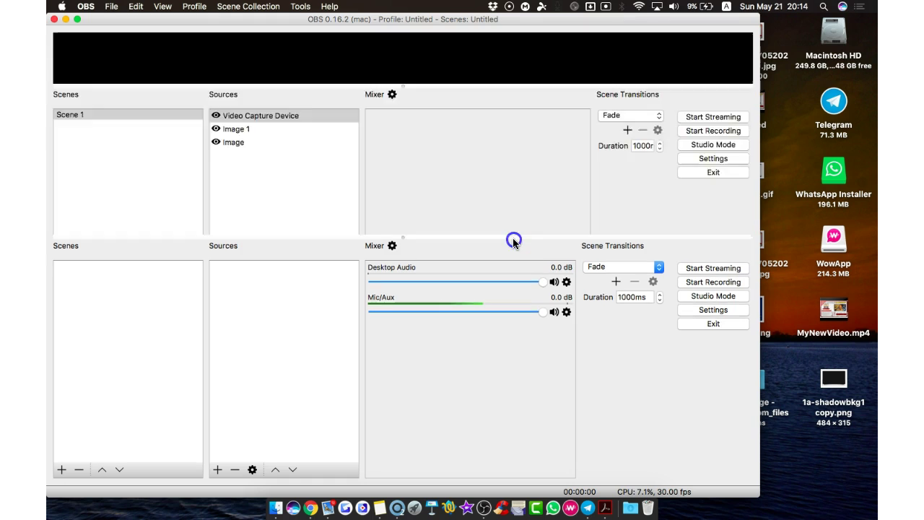
{"action": "left_click_drag", "start_coordinate": [513, 241], "coordinate": [505, 292]}
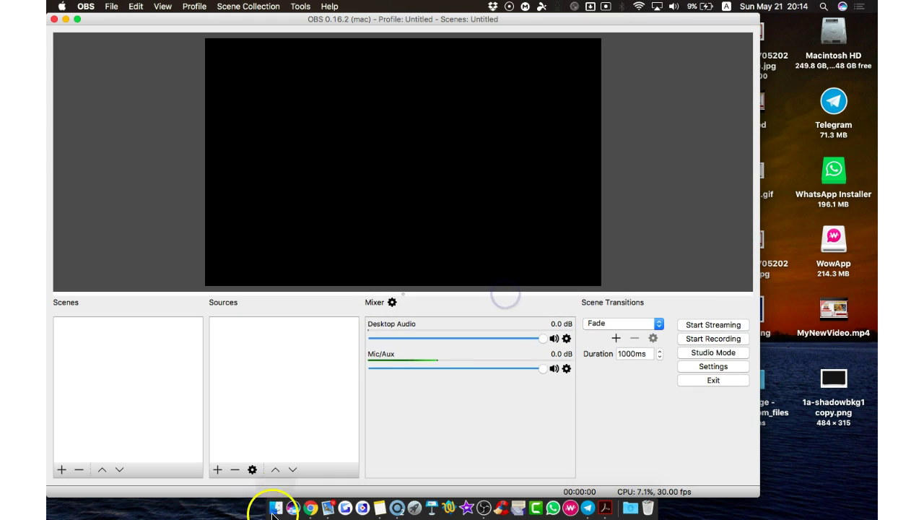
Step: Switch back to Chrome and compare the full-size Adkreator design with the animated ad in the Facebook post
{"action": "left_click", "coordinate": [310, 508]}
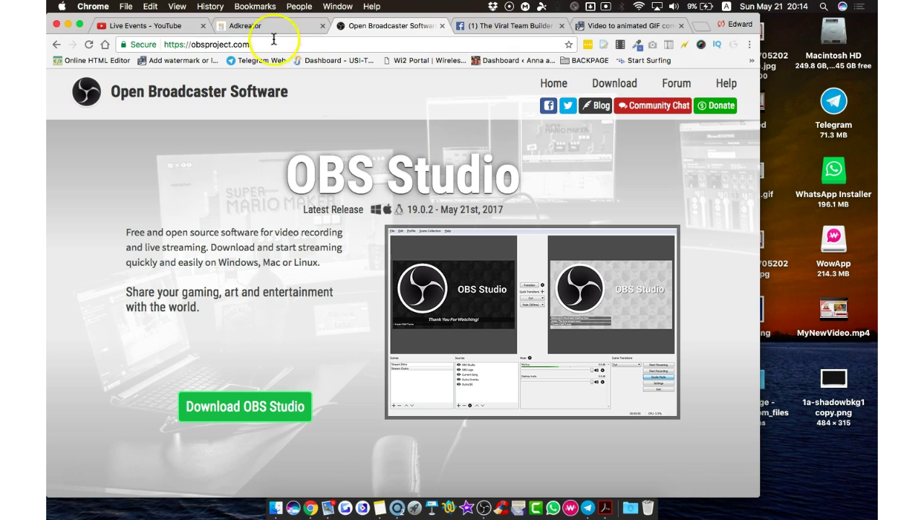
{"action": "left_click", "coordinate": [249, 25]}
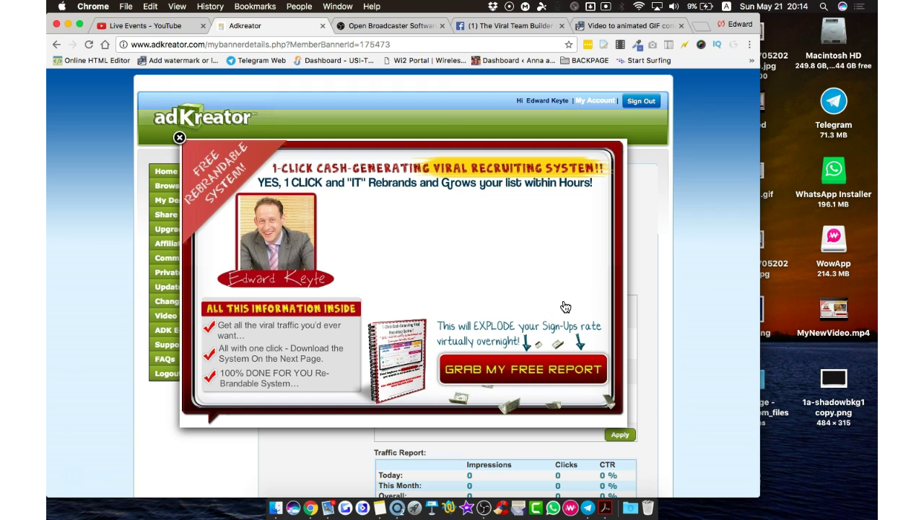
{"action": "left_click", "coordinate": [474, 26]}
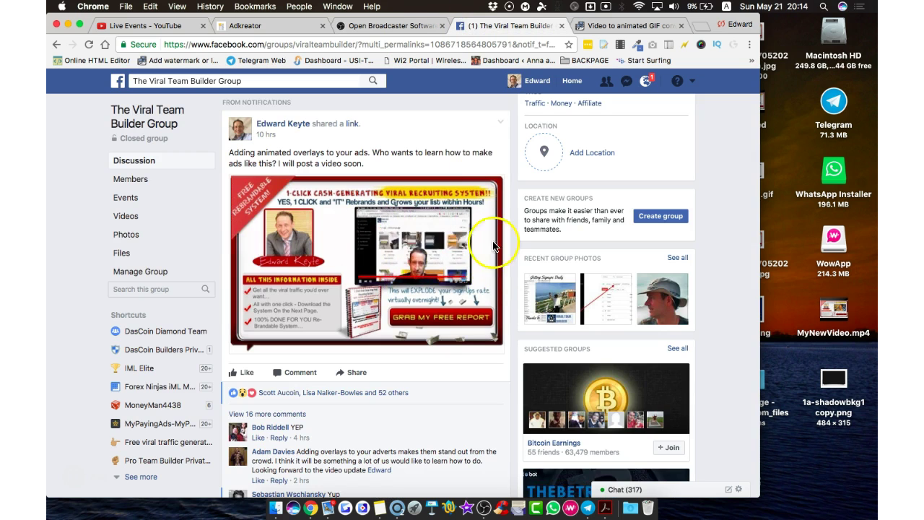
{"action": "left_click", "coordinate": [394, 26]}
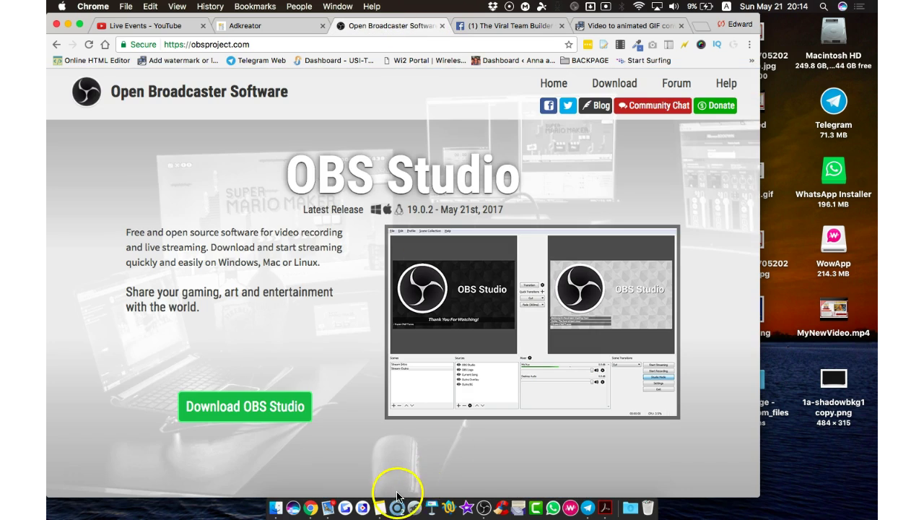
Step: Switch to OBS and add a new scene, trying the name Scene 1 before accepting Scene 2
{"action": "left_click", "coordinate": [480, 507]}
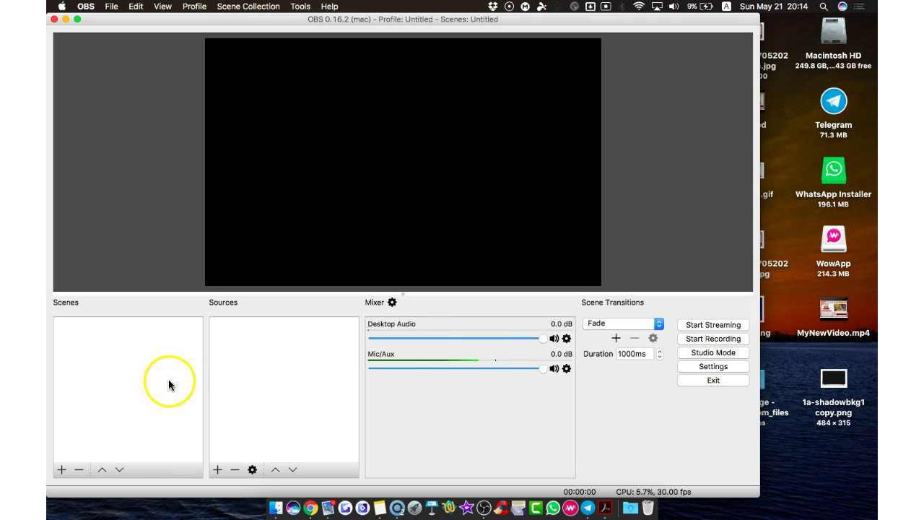
{"action": "left_click", "coordinate": [62, 469]}
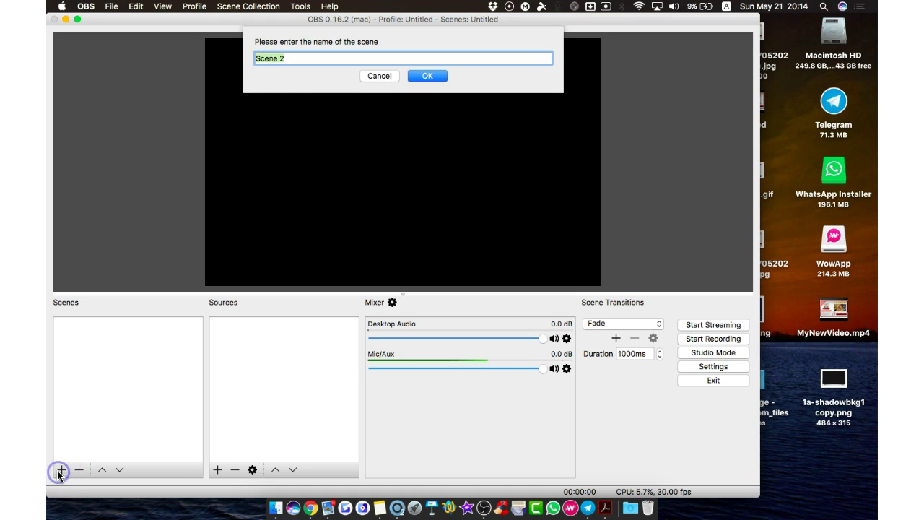
{"action": "left_click", "coordinate": [285, 57]}
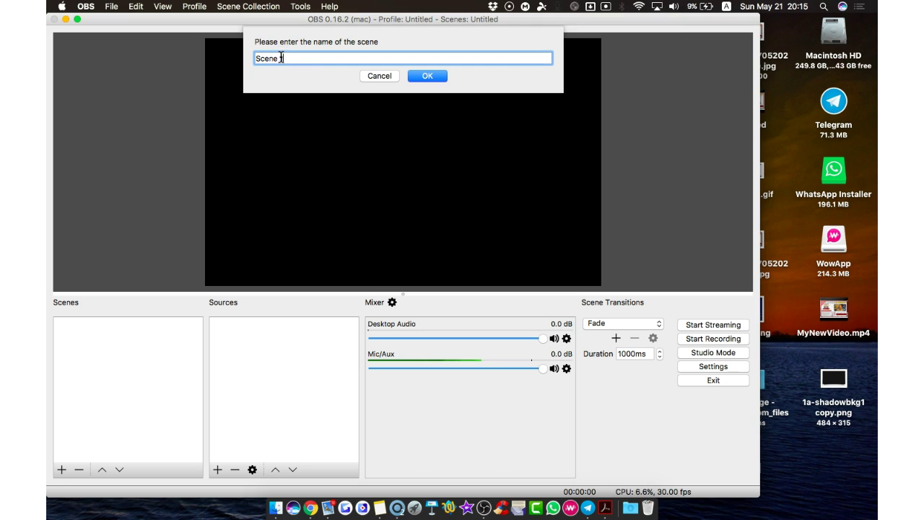
{"action": "left_click", "coordinate": [436, 76]}
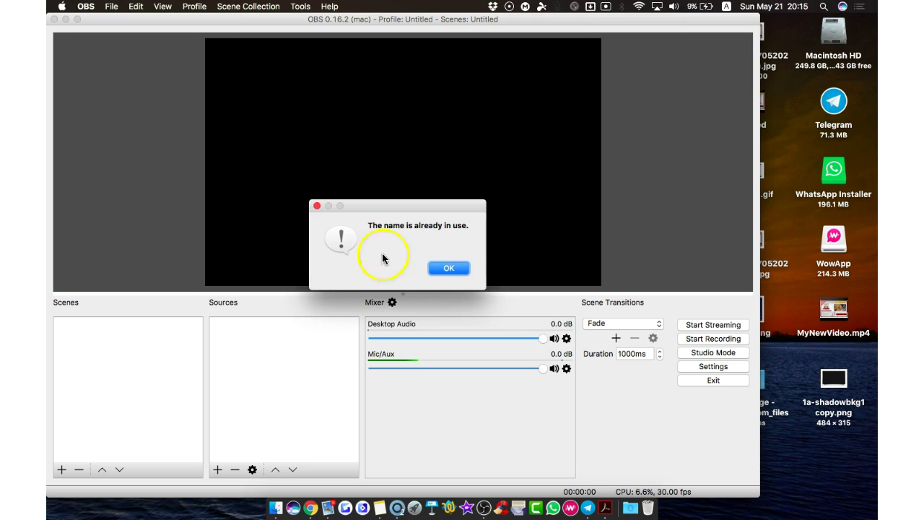
{"action": "left_click", "coordinate": [449, 269]}
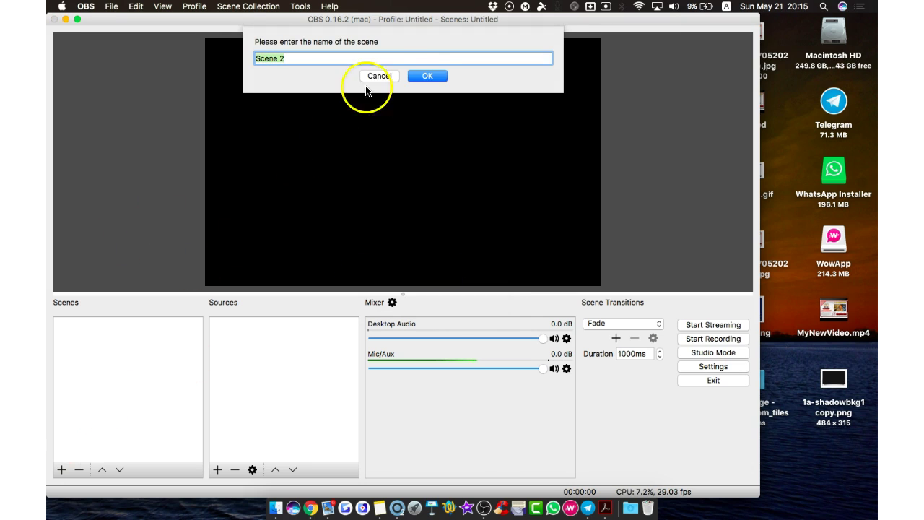
{"action": "left_click", "coordinate": [423, 76]}
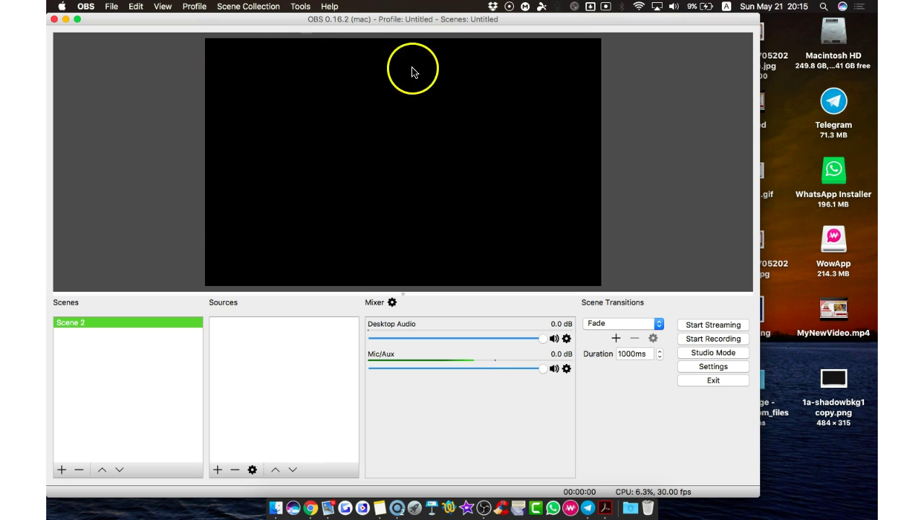
{"action": "left_click", "coordinate": [217, 470]}
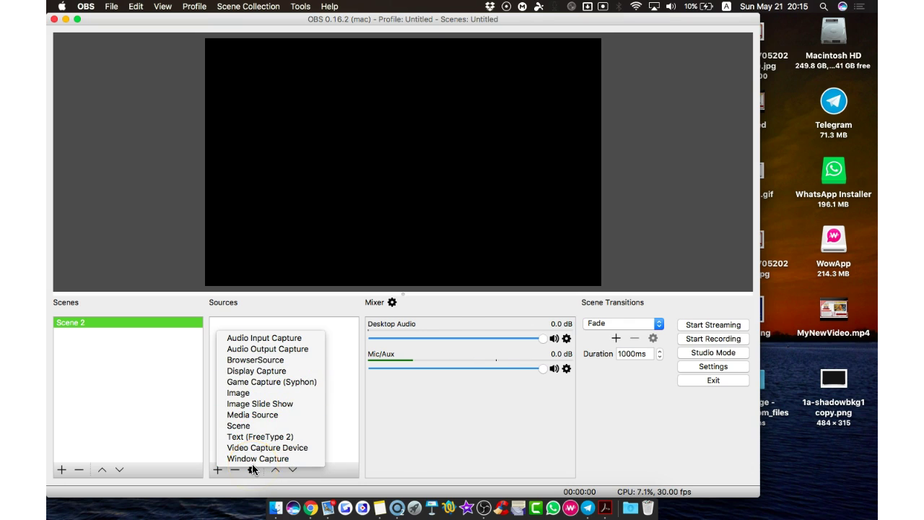
{"action": "left_click", "coordinate": [246, 392]}
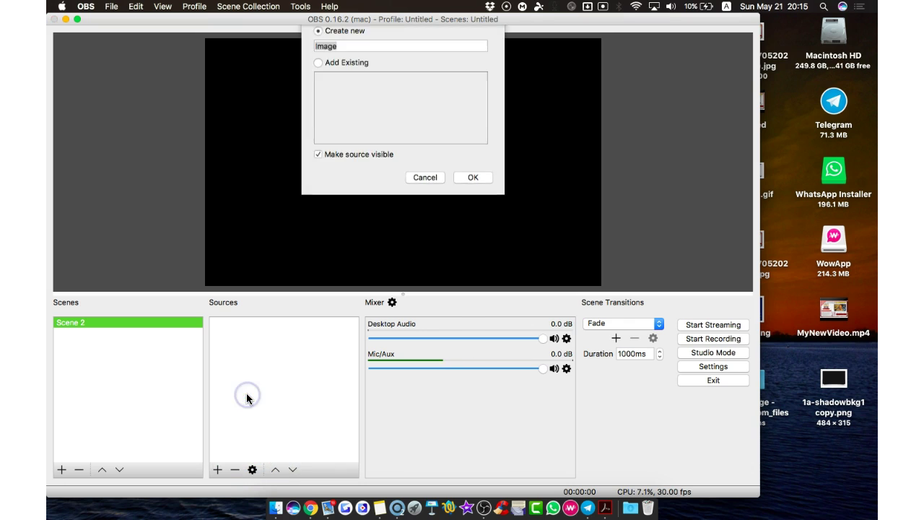
{"action": "left_click", "coordinate": [474, 180]}
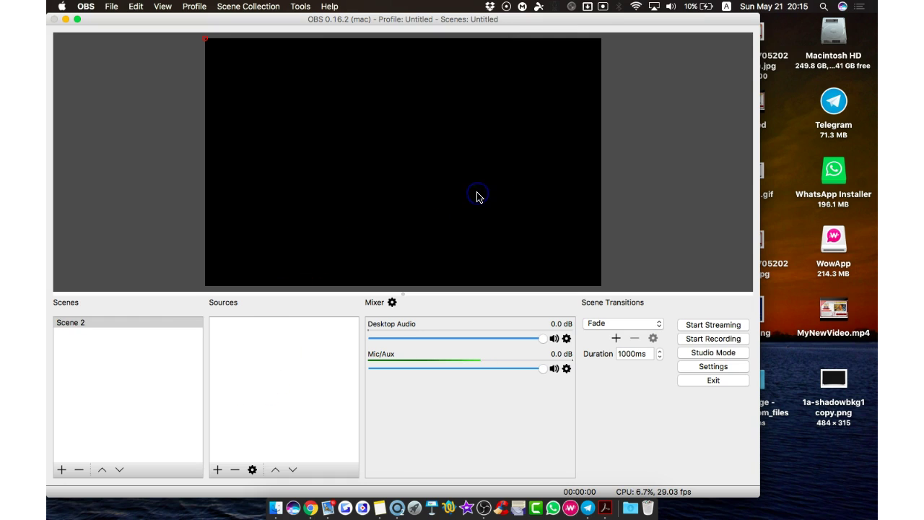
{"action": "left_click", "coordinate": [566, 322]}
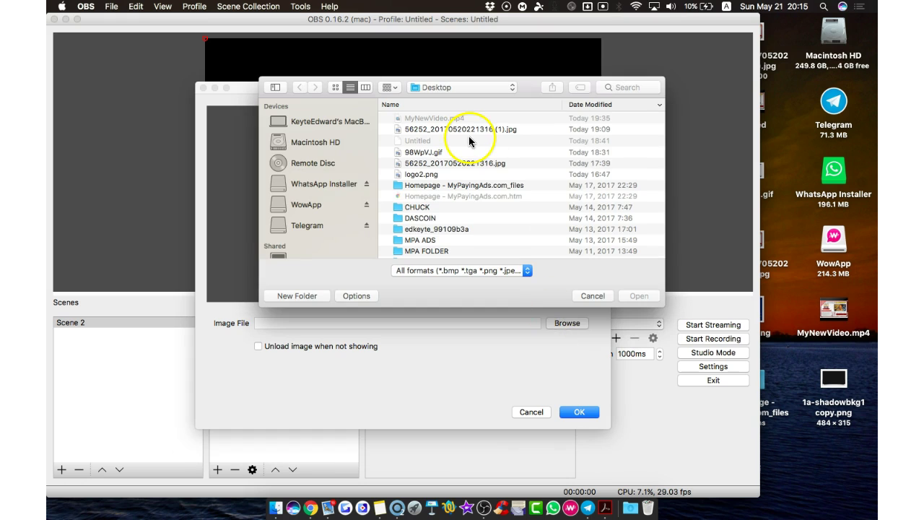
{"action": "left_click", "coordinate": [339, 87]}
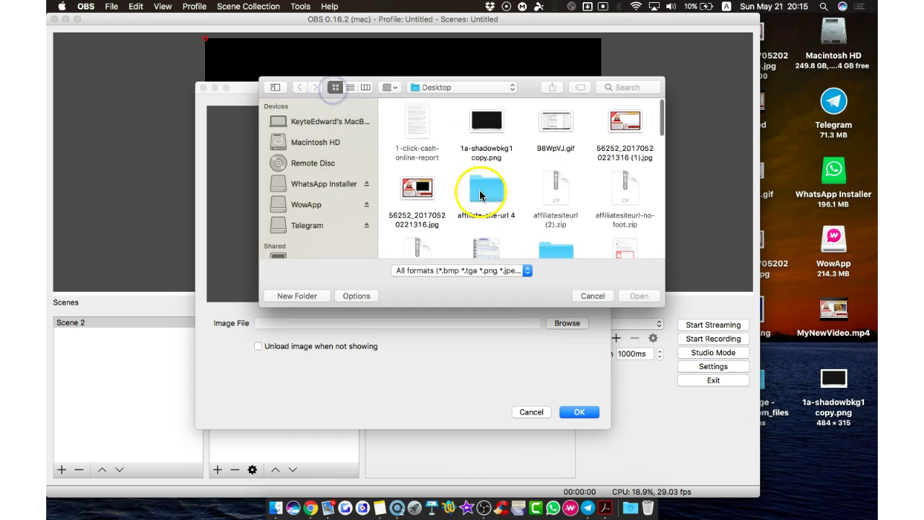
{"action": "double_click", "coordinate": [610, 159]}
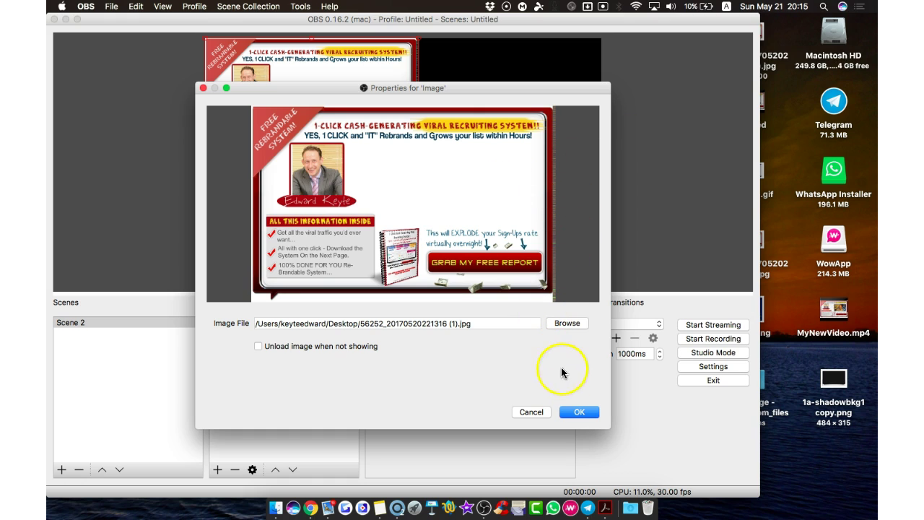
{"action": "left_click", "coordinate": [578, 412]}
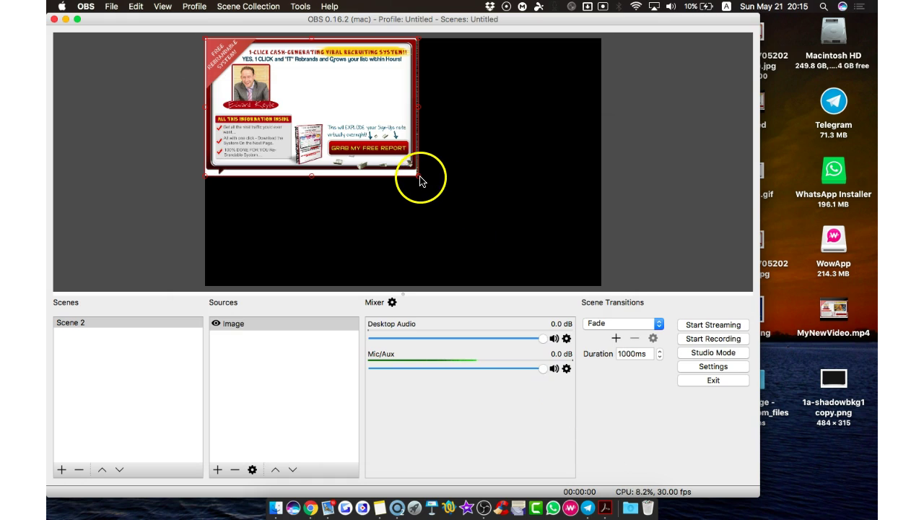
{"action": "left_click", "coordinate": [357, 123]}
{"action": "mouse_move", "coordinate": [357, 122]}
{"action": "left_mouse_down"}
{"action": "mouse_move", "coordinate": [358, 192]}
{"action": "mouse_move", "coordinate": [410, 140]}
{"action": "mouse_move", "coordinate": [357, 124]}
{"action": "mouse_move", "coordinate": [370, 140]}
{"action": "mouse_move", "coordinate": [360, 126]}
{"action": "left_mouse_up"}
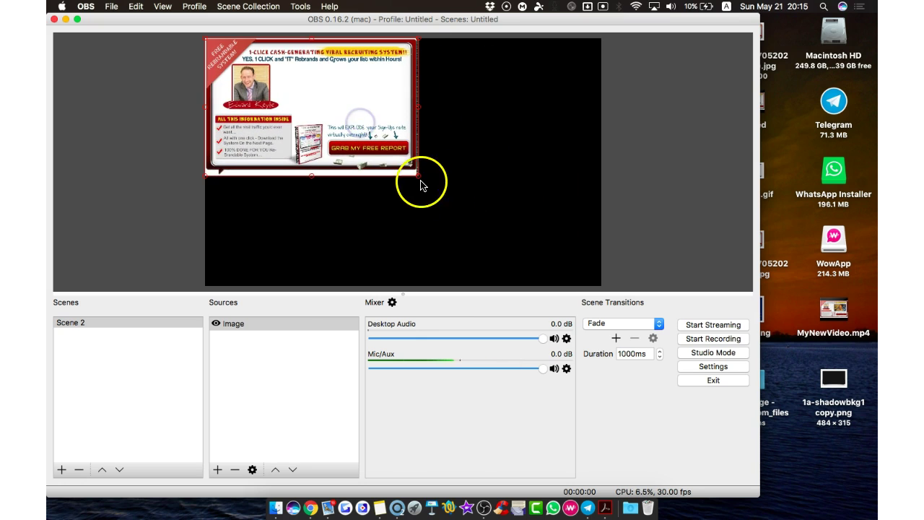
Step: Enlarge the ad image in the preview and stretch it to fill the whole screen area
{"action": "left_click_drag", "start_coordinate": [418, 175], "coordinate": [587, 262]}
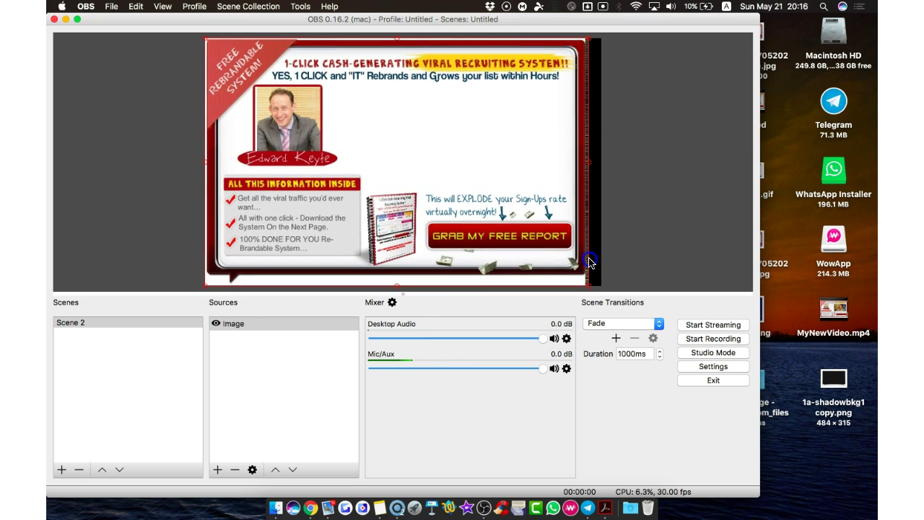
{"action": "right_click", "coordinate": [450, 186]}
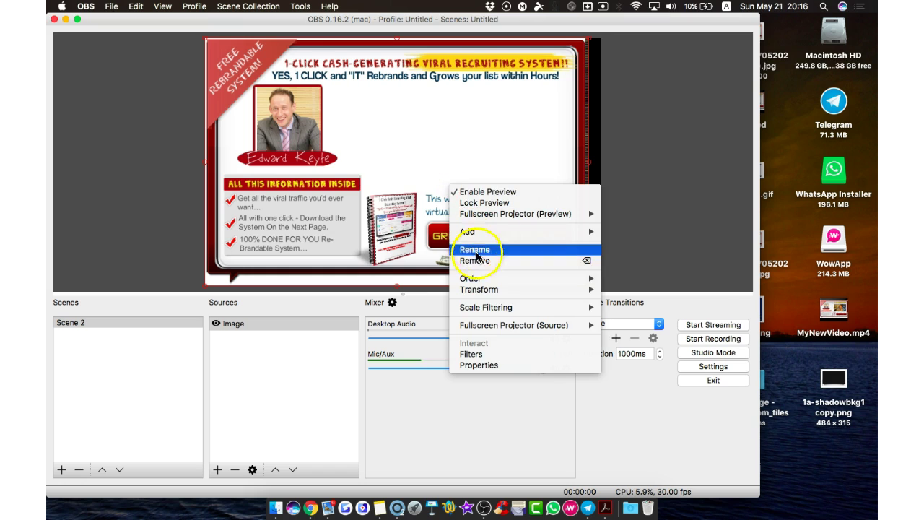
{"action": "mouse_move", "coordinate": [478, 288]}
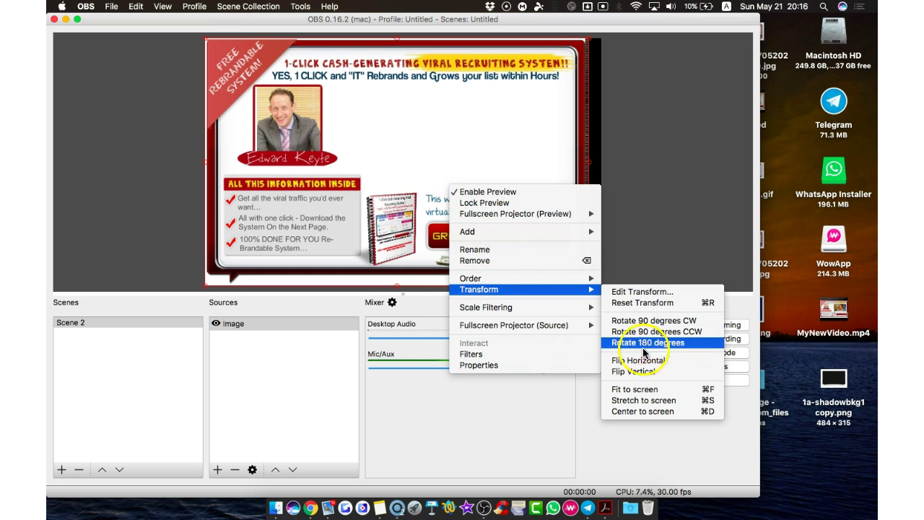
{"action": "left_click", "coordinate": [656, 402]}
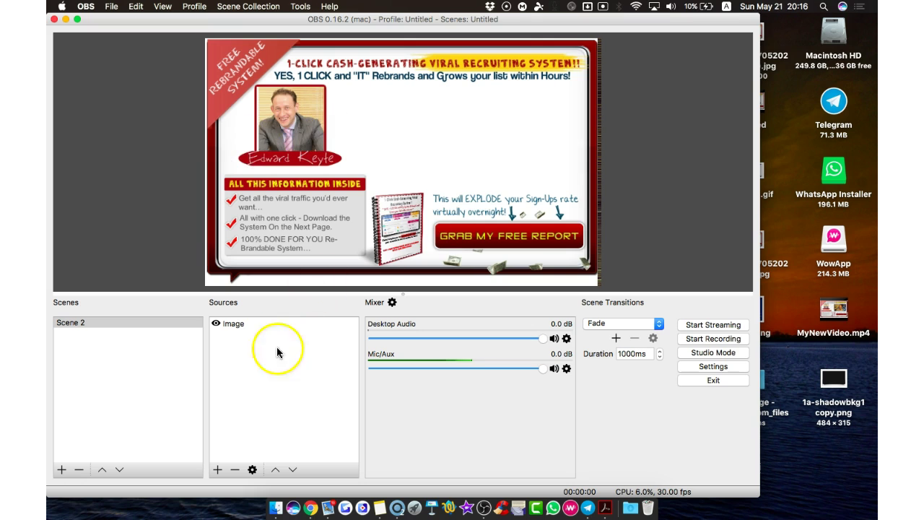
Step: Add a second image source named Image 1 and open the file chooser for its image file
{"action": "left_click", "coordinate": [217, 470]}
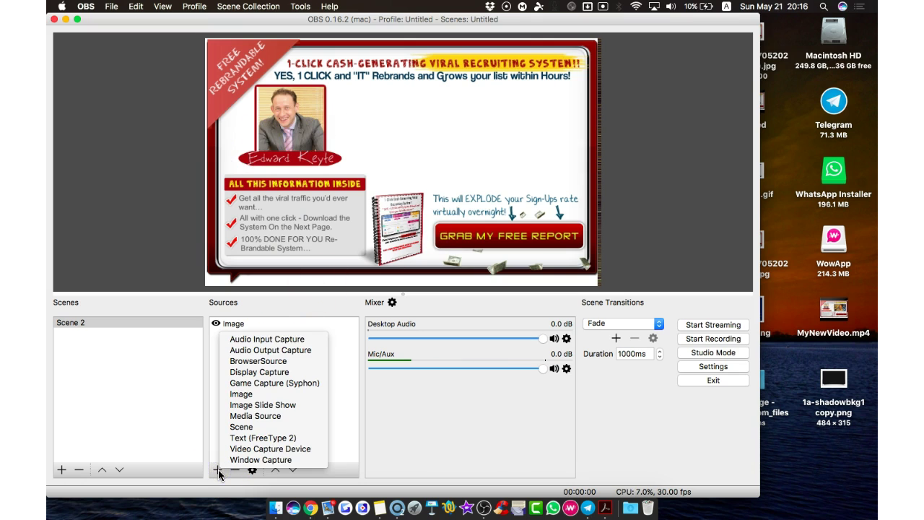
{"action": "left_click", "coordinate": [236, 394]}
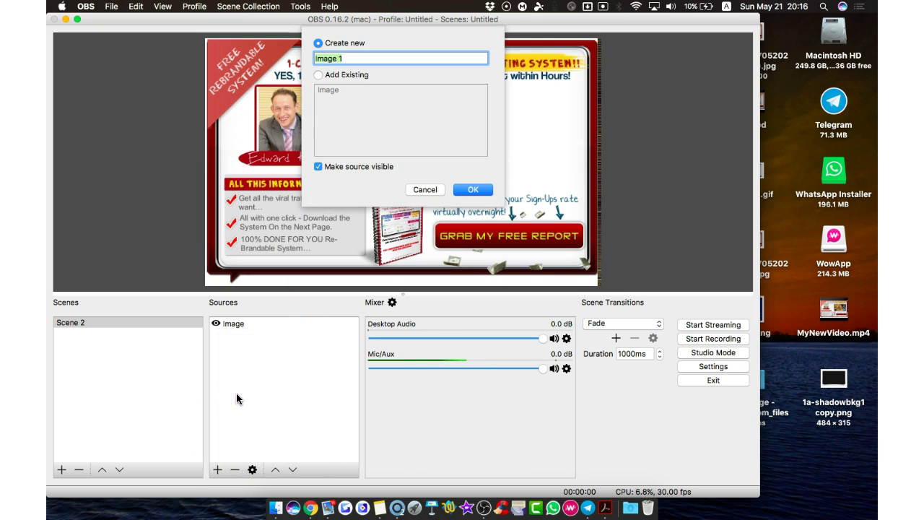
{"action": "left_click", "coordinate": [470, 191]}
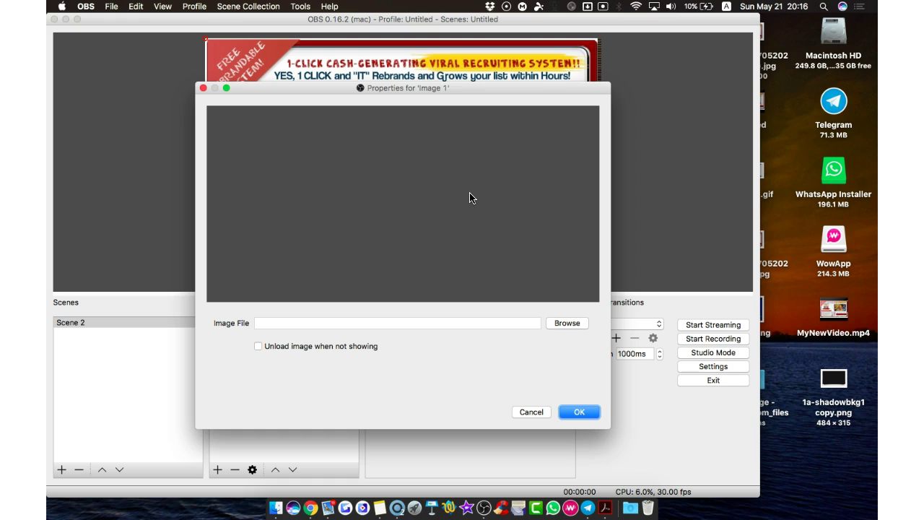
{"action": "left_click", "coordinate": [576, 413]}
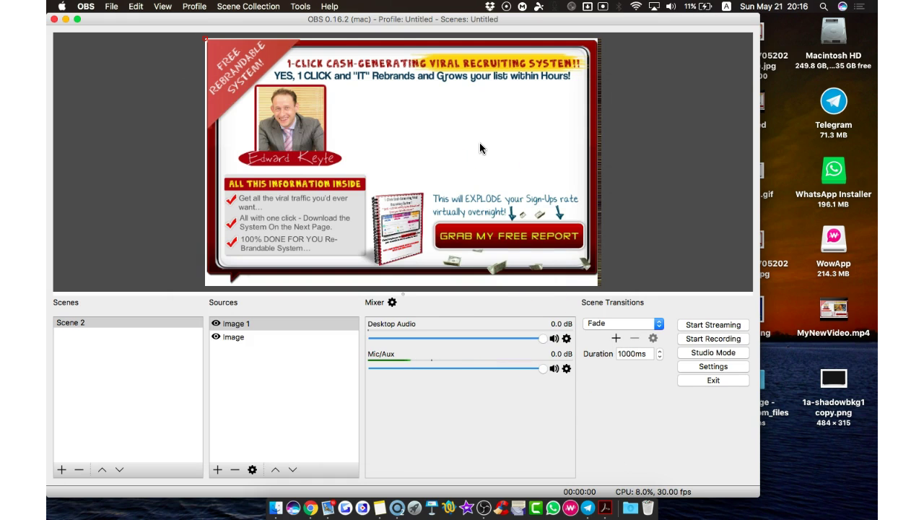
{"action": "double_click", "coordinate": [241, 328]}
{"action": "left_click", "coordinate": [570, 324]}
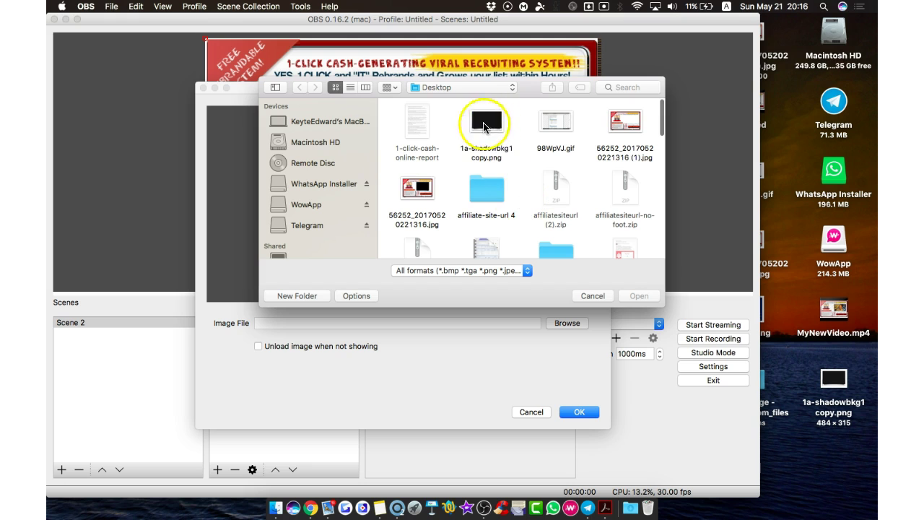
Step: Switch to Finder and look through the clipart-squeeze-matic folder for shadow background images, closing the folder window when done
{"action": "left_click", "coordinate": [275, 507]}
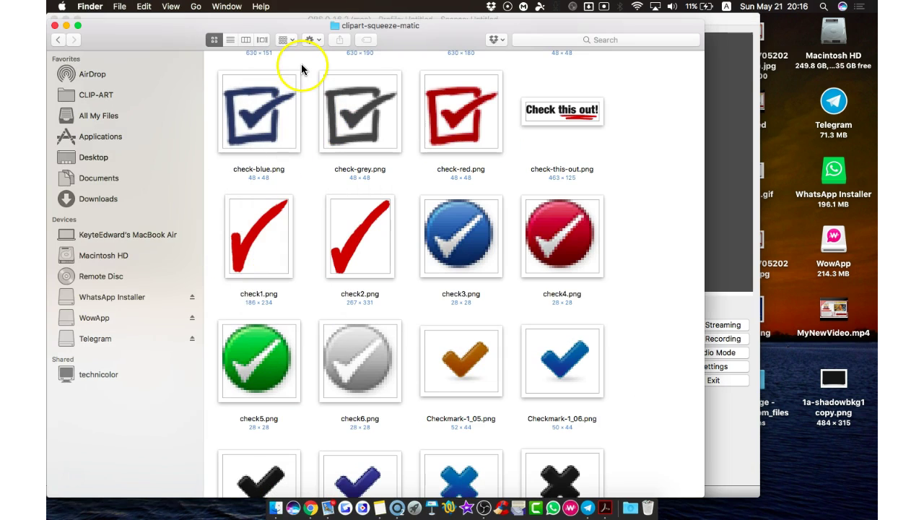
{"action": "scroll", "coordinate": [348, 187], "scroll_direction": "down", "scroll_amount": 15}
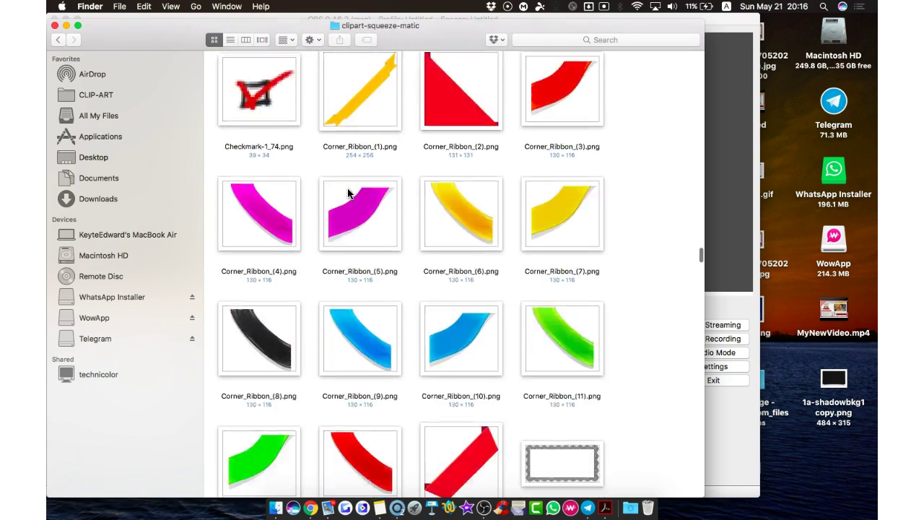
{"action": "scroll", "coordinate": [347, 193], "scroll_direction": "down", "scroll_amount": 15}
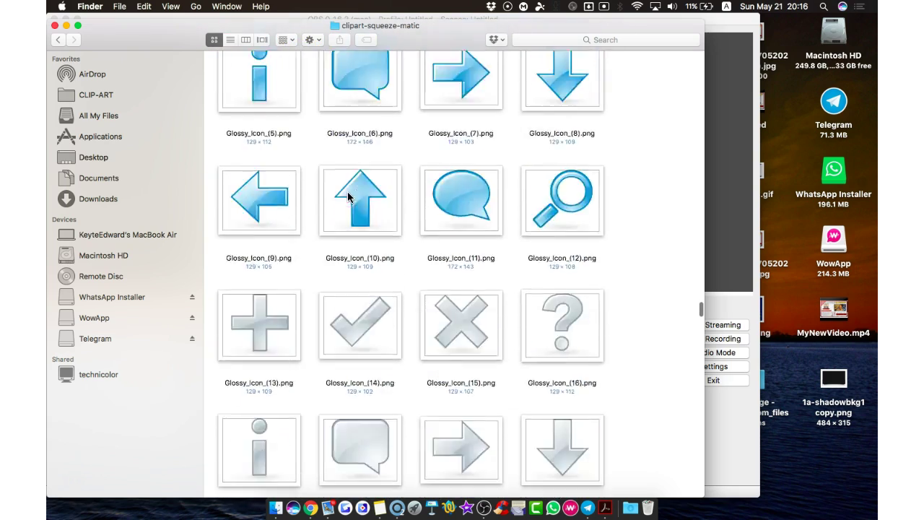
{"action": "scroll", "coordinate": [347, 196], "scroll_direction": "down", "scroll_amount": 15}
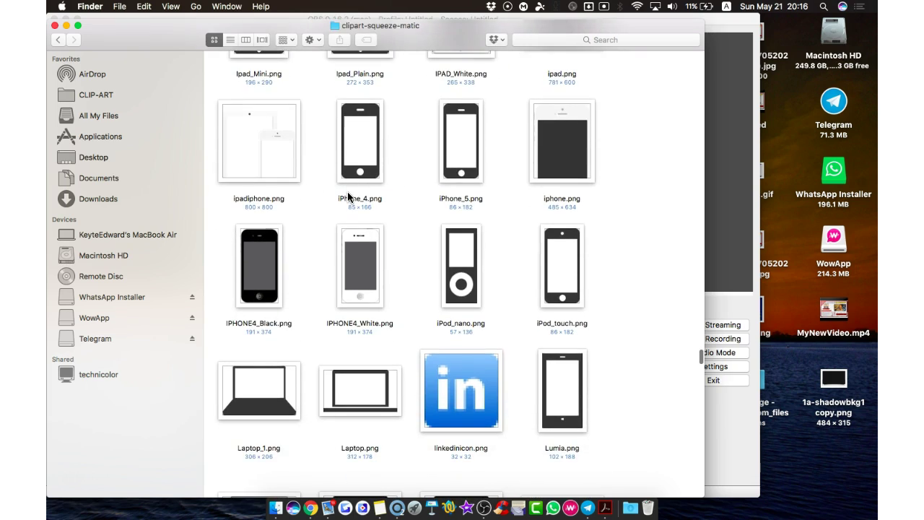
{"action": "scroll", "coordinate": [347, 196], "scroll_direction": "down", "scroll_amount": 15}
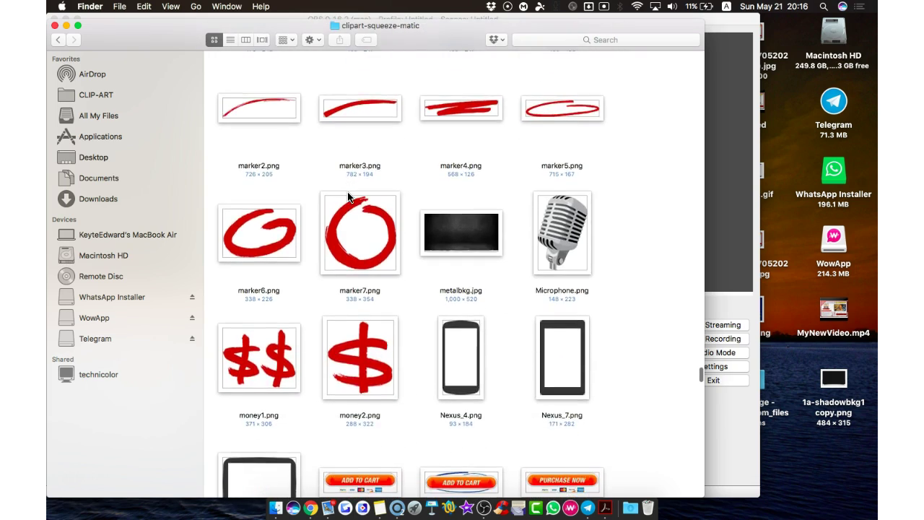
{"action": "scroll", "coordinate": [347, 196], "scroll_direction": "up", "scroll_amount": 15}
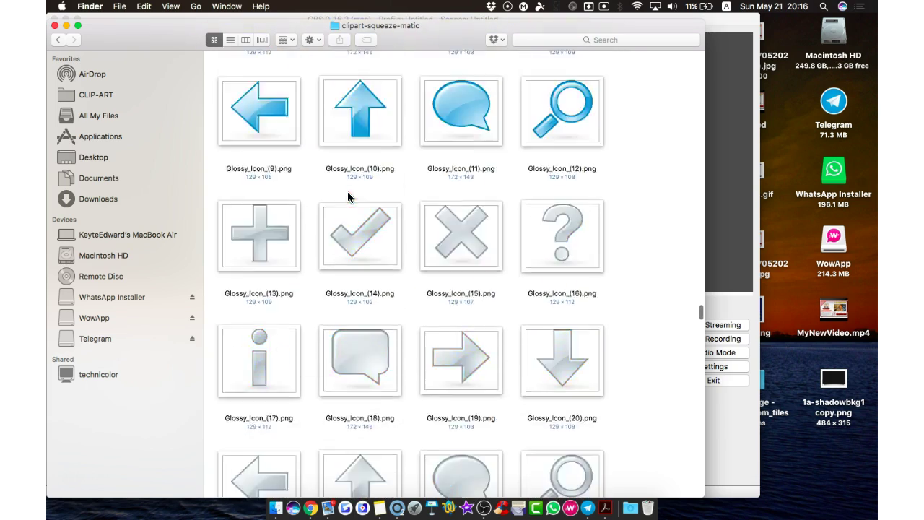
{"action": "scroll", "coordinate": [348, 197], "scroll_direction": "up", "scroll_amount": 10}
{"action": "scroll", "coordinate": [347, 196], "scroll_direction": "down", "scroll_amount": 10}
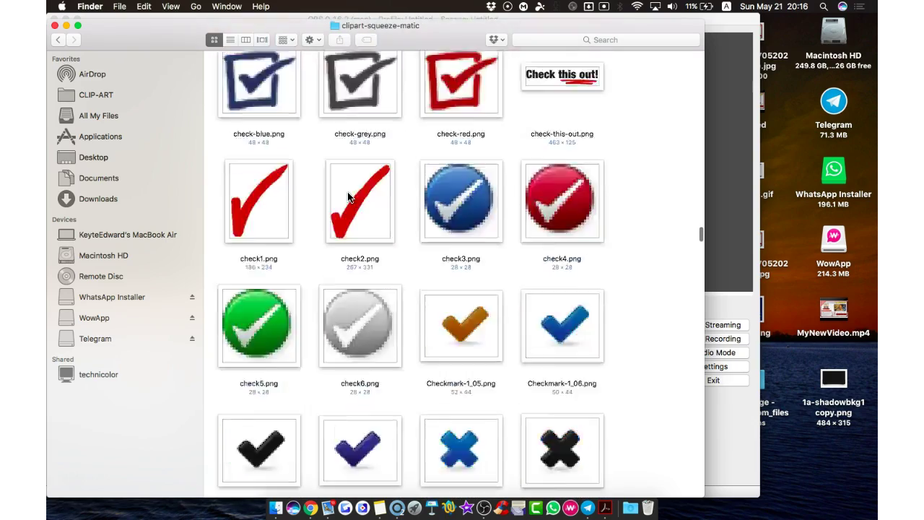
{"action": "scroll", "coordinate": [348, 197], "scroll_direction": "down", "scroll_amount": 20}
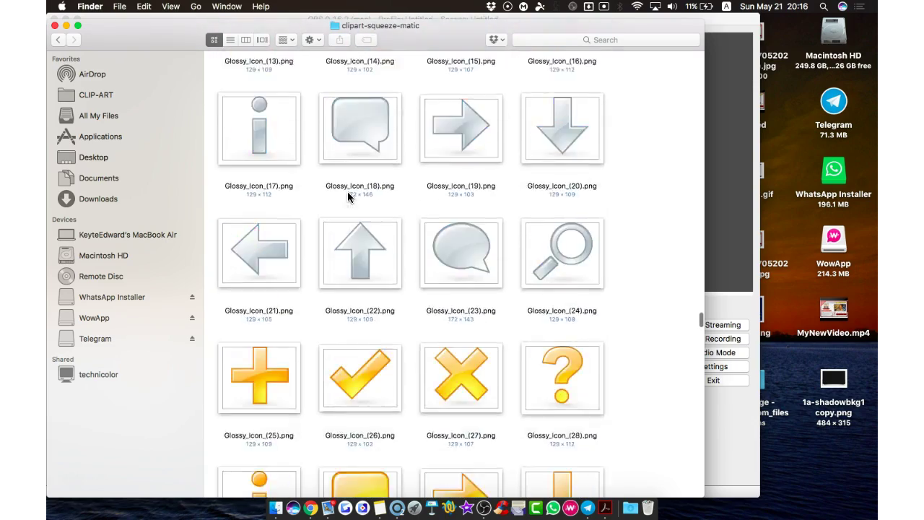
{"action": "scroll", "coordinate": [348, 195], "scroll_direction": "down", "scroll_amount": 10}
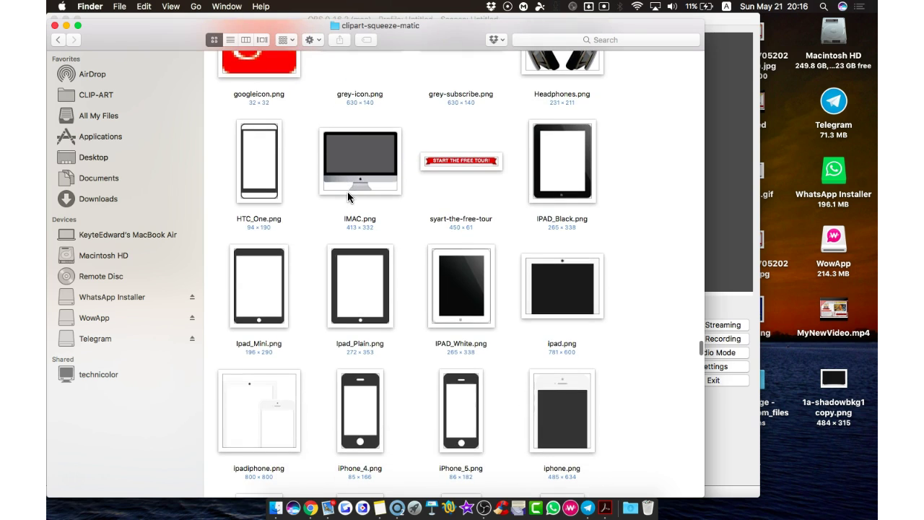
{"action": "scroll", "coordinate": [347, 193], "scroll_direction": "down", "scroll_amount": 10}
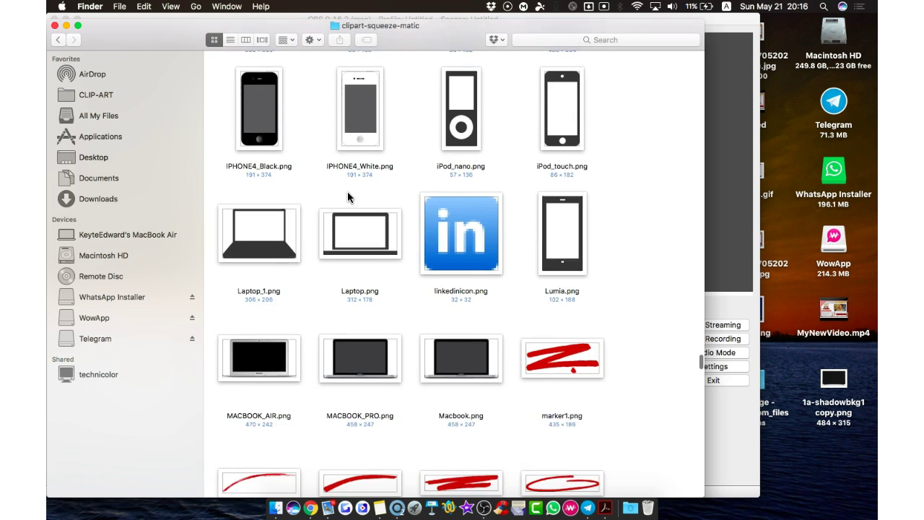
{"action": "scroll", "coordinate": [347, 196], "scroll_direction": "down", "scroll_amount": 15}
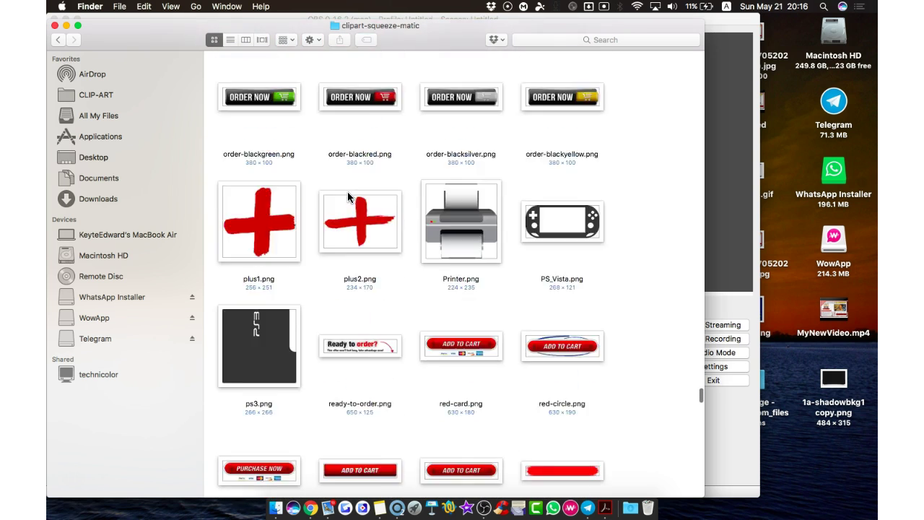
{"action": "scroll", "coordinate": [347, 196], "scroll_direction": "down", "scroll_amount": 15}
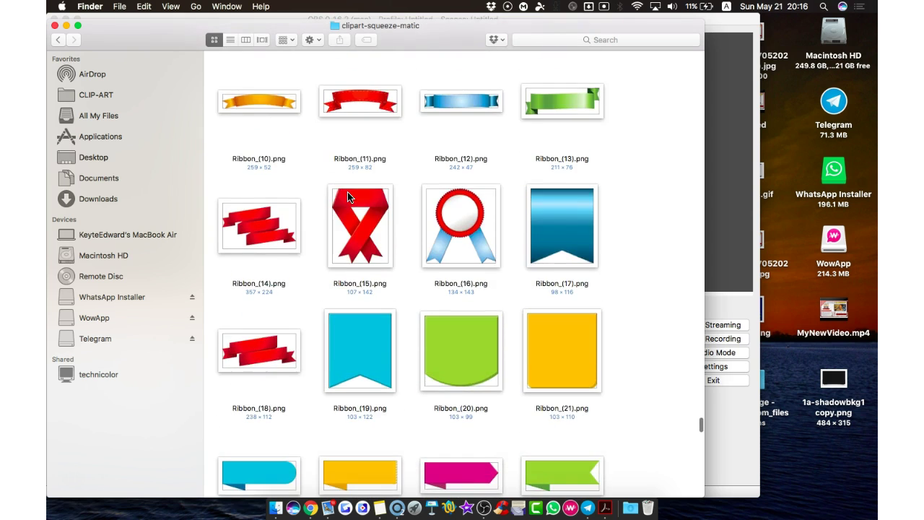
{"action": "scroll", "coordinate": [348, 192], "scroll_direction": "down", "scroll_amount": 5}
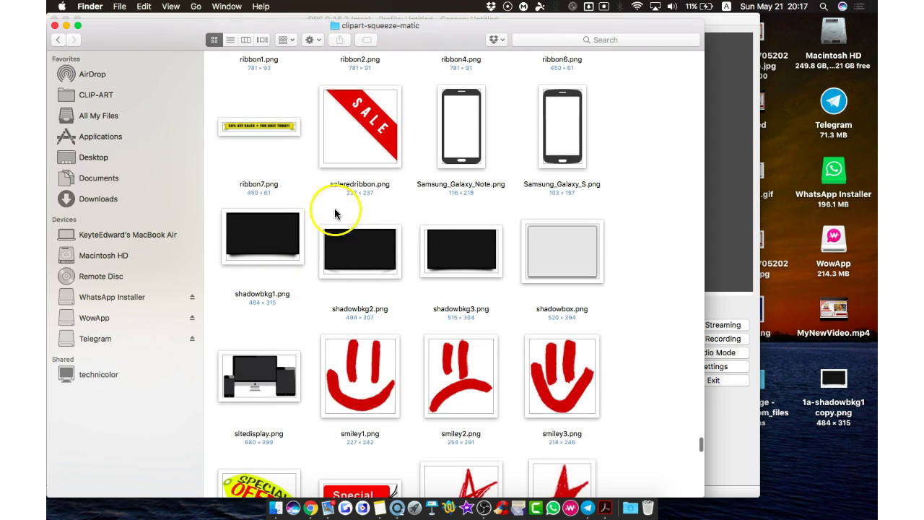
{"action": "left_click", "coordinate": [54, 26]}
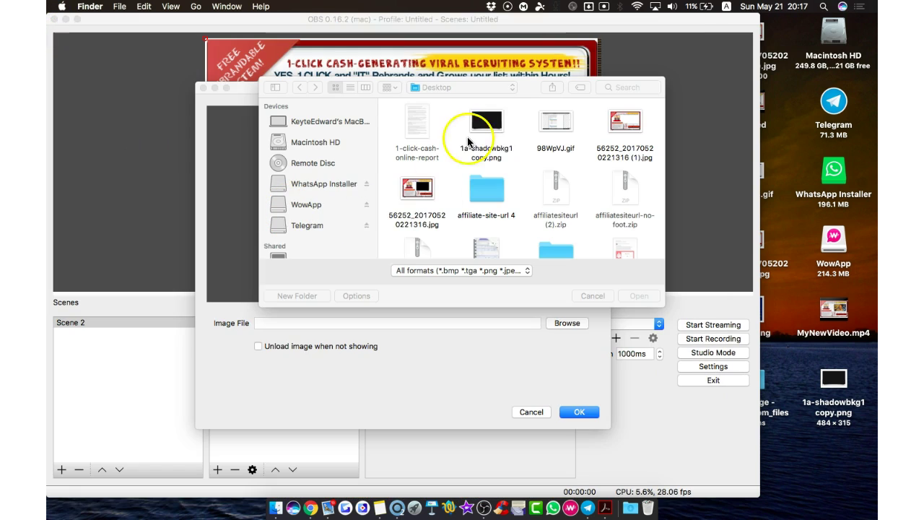
Step: Load 1a-shadowbkg1 copy.png from the Desktop into Image 1, and place and enlarge it in the blank area above the GRAB MY FREE REPORT button
{"action": "double_click", "coordinate": [437, 152]}
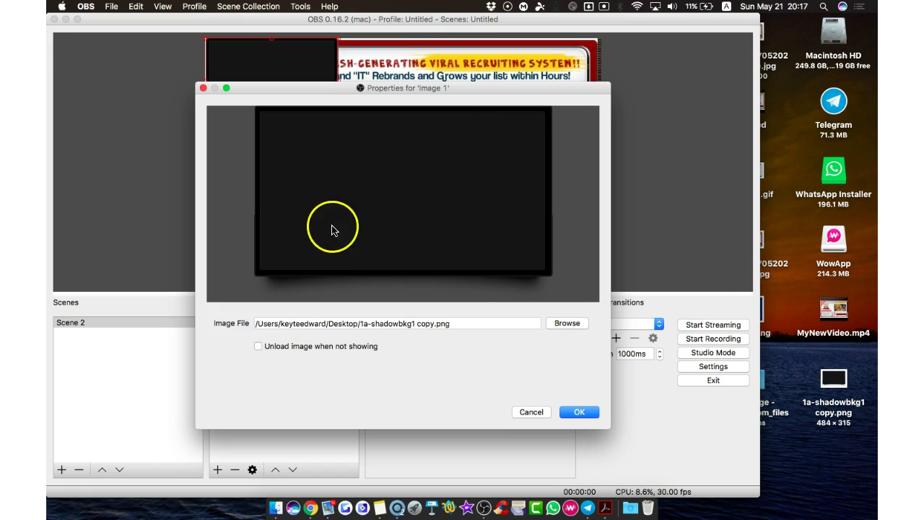
{"action": "left_click", "coordinate": [578, 413]}
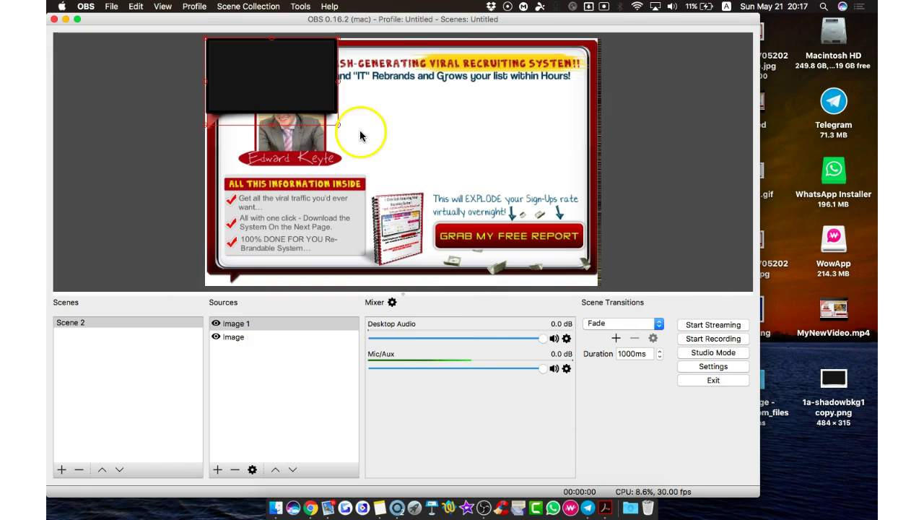
{"action": "left_click_drag", "start_coordinate": [279, 88], "coordinate": [504, 137]}
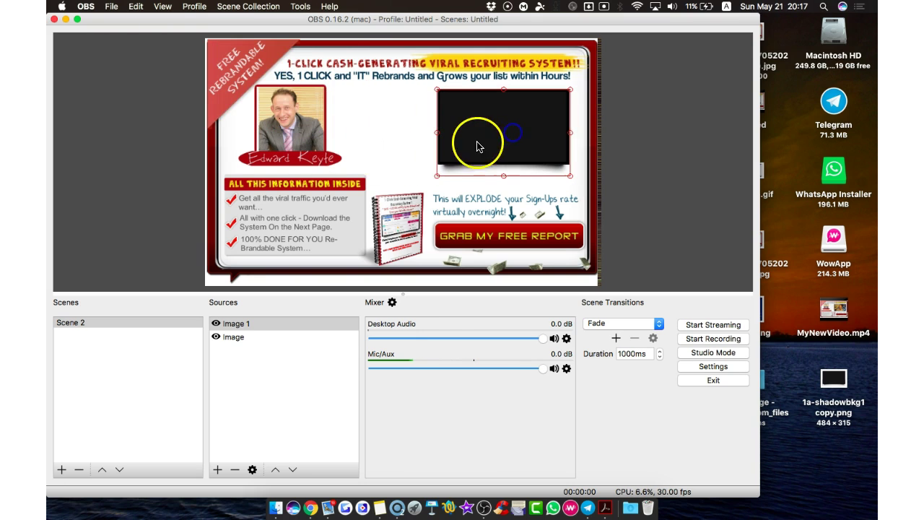
{"action": "left_click_drag", "start_coordinate": [437, 177], "coordinate": [416, 199]}
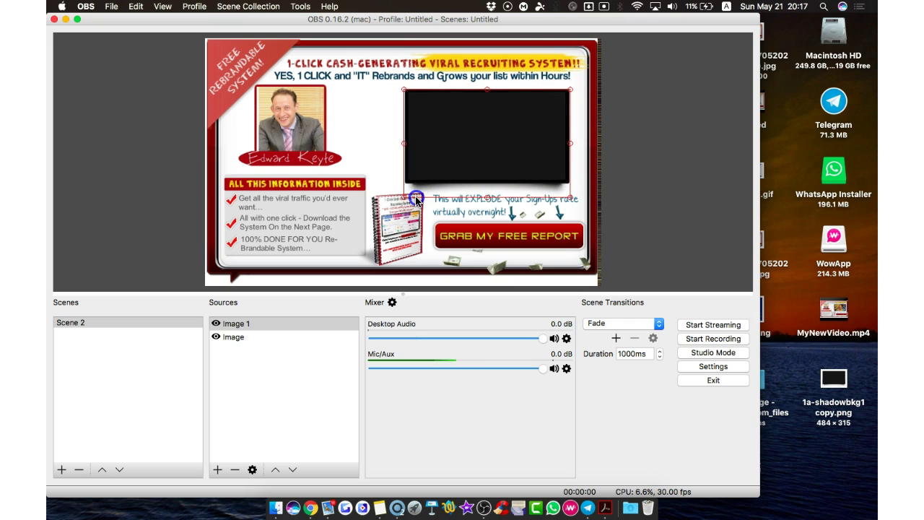
{"action": "left_click_drag", "start_coordinate": [446, 152], "coordinate": [450, 151]}
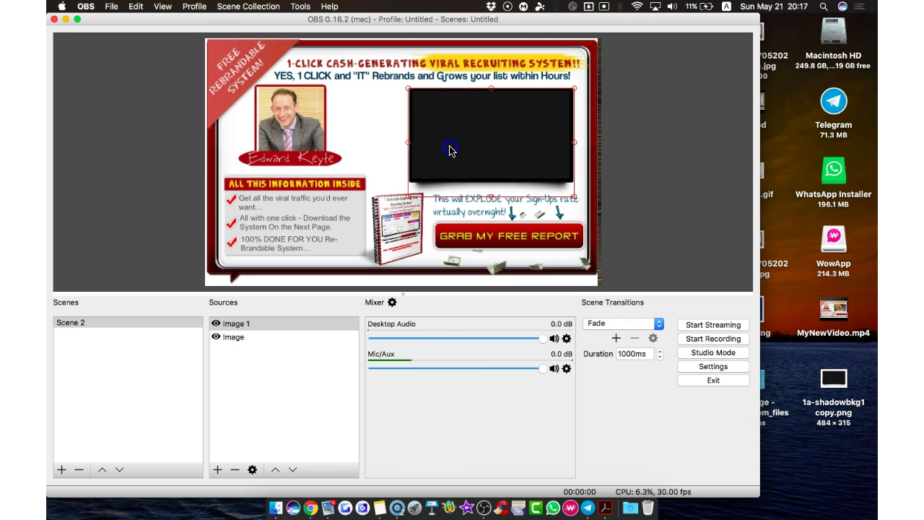
{"action": "left_click", "coordinate": [369, 142]}
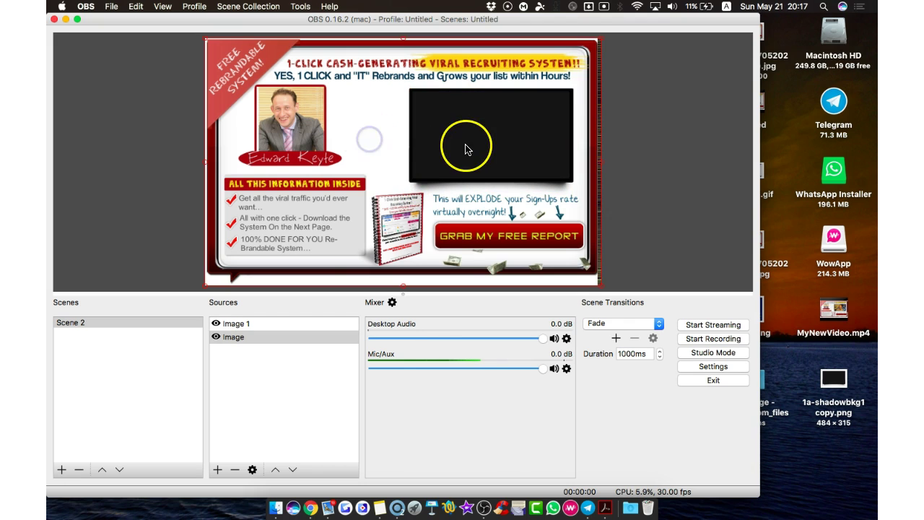
Step: Add a Video Capture Device source to the scene, using the FaceTime HD Camera as its device
{"action": "left_click", "coordinate": [218, 470]}
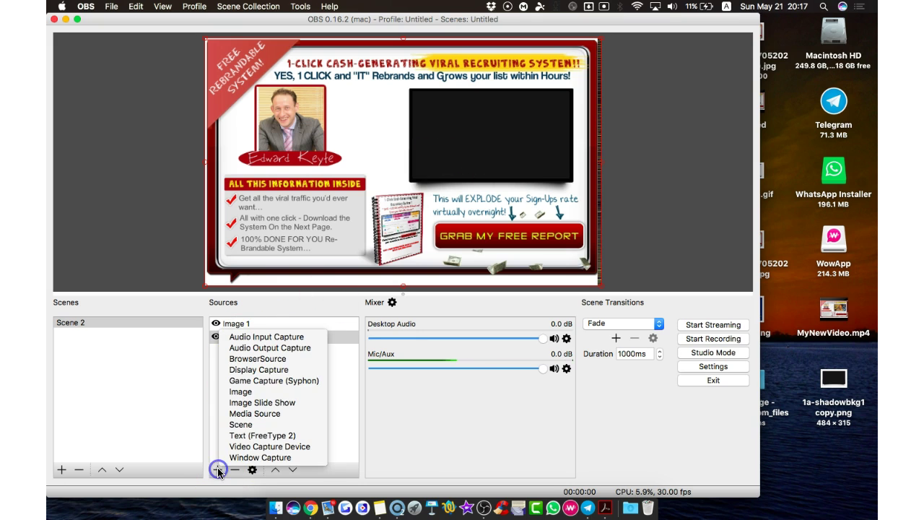
{"action": "left_click", "coordinate": [218, 472]}
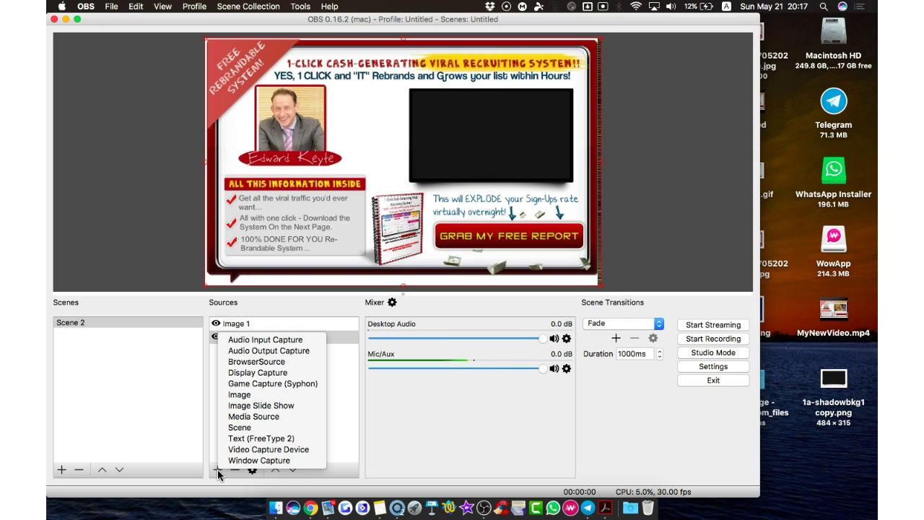
{"action": "left_click", "coordinate": [258, 451]}
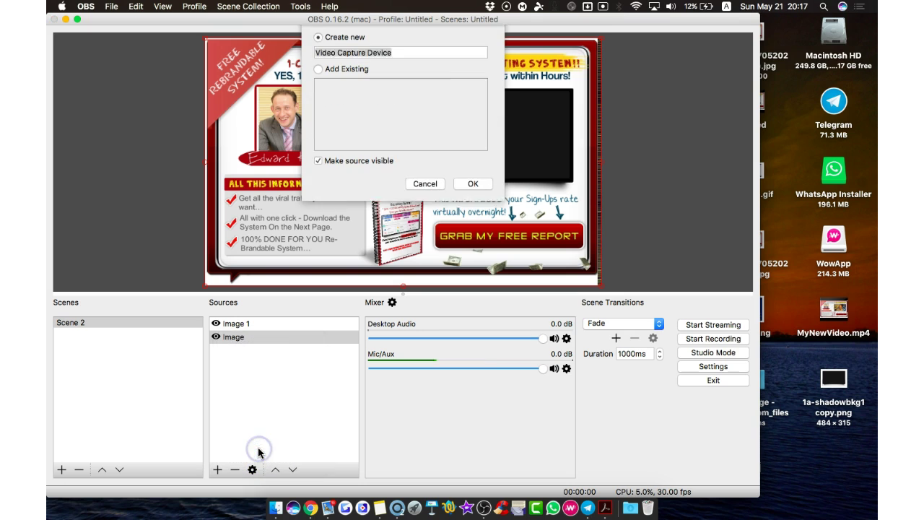
{"action": "left_click", "coordinate": [469, 189]}
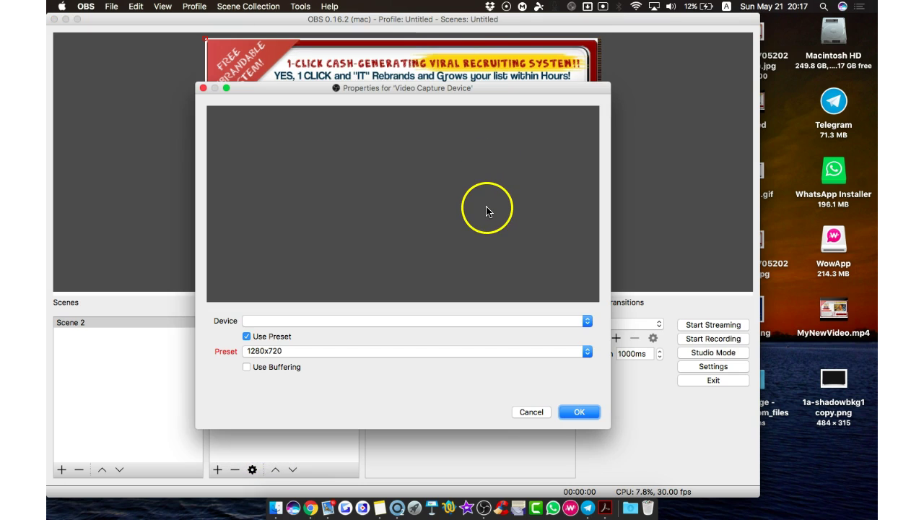
{"action": "left_click", "coordinate": [267, 324]}
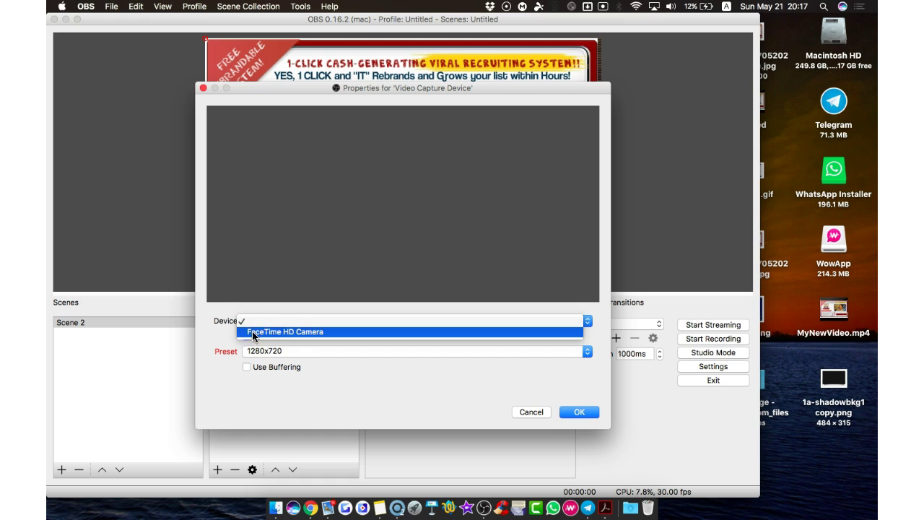
{"action": "left_click", "coordinate": [259, 333]}
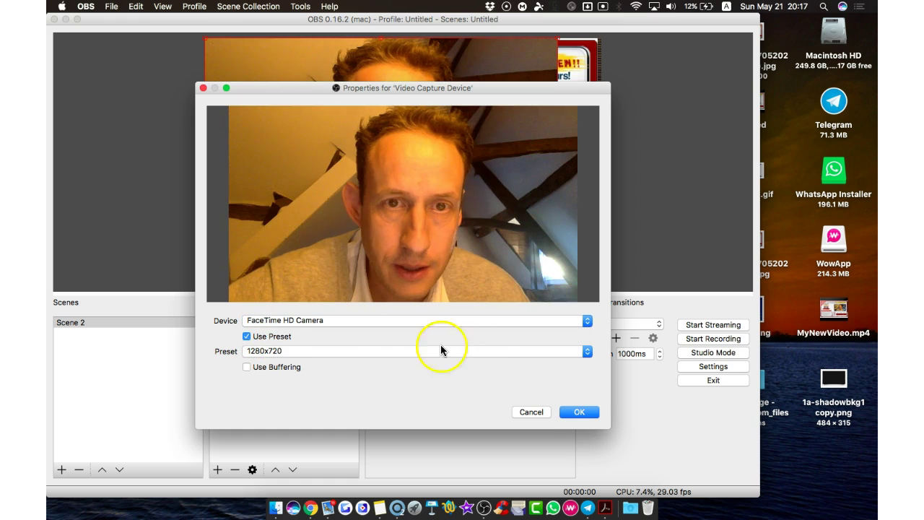
{"action": "left_click", "coordinate": [575, 412]}
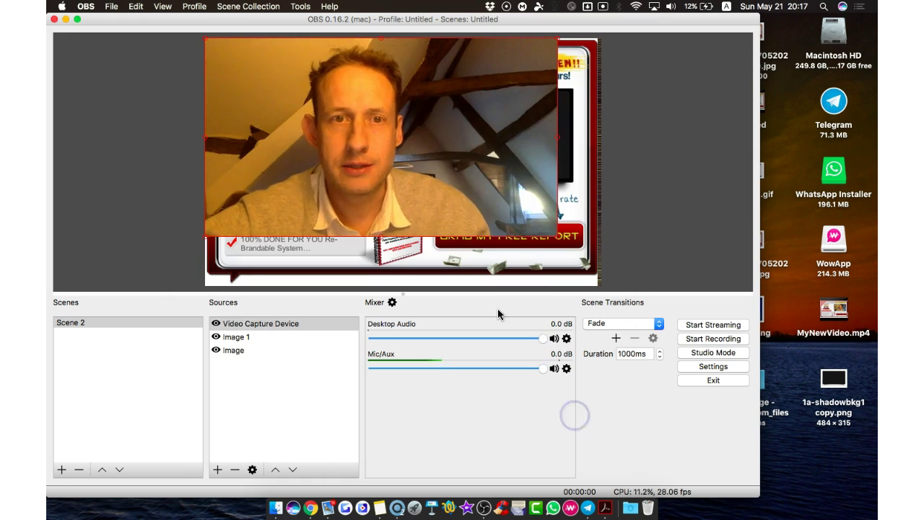
Step: Shrink the webcam video slightly in the preview from its lower corner
{"action": "right_click", "coordinate": [409, 160]}
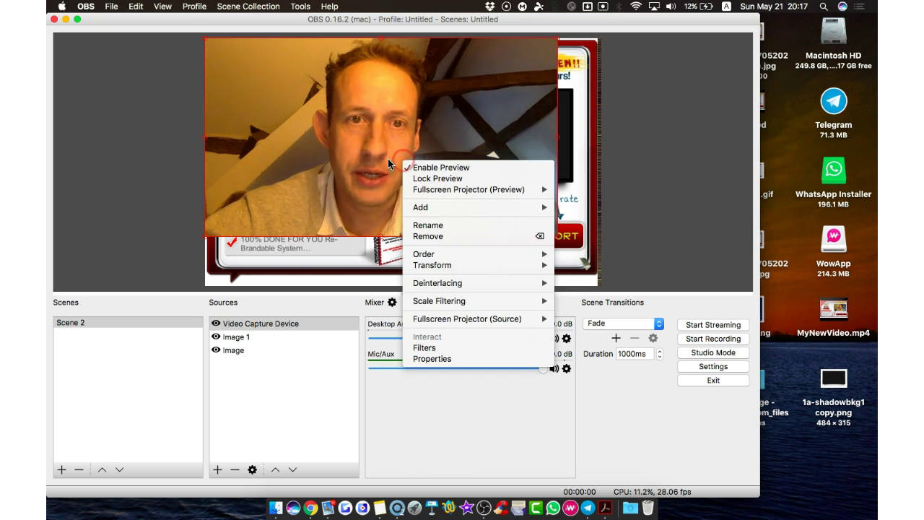
{"action": "left_click", "coordinate": [363, 161]}
{"action": "left_click", "coordinate": [540, 226]}
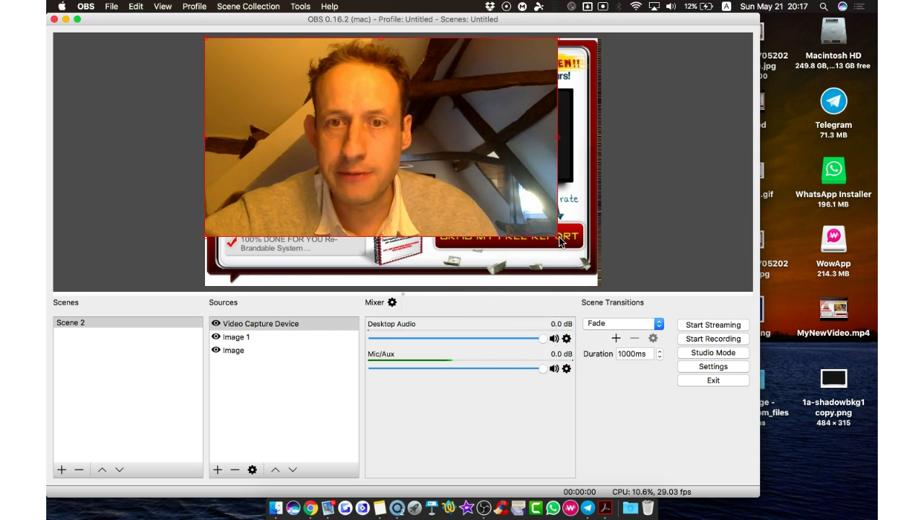
{"action": "left_click_drag", "start_coordinate": [560, 241], "coordinate": [539, 226]}
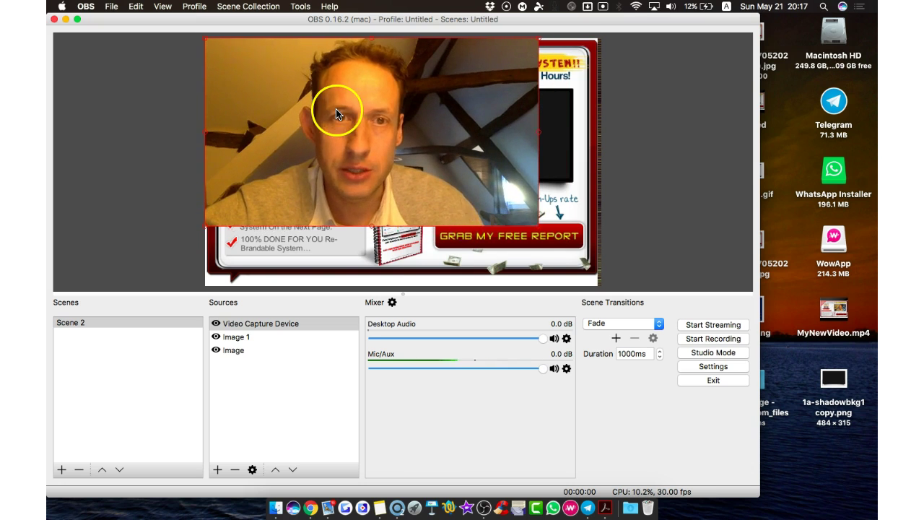
Step: Stretch the webcam video to fill the whole screen area with the Stretch to screen transform
{"action": "right_click", "coordinate": [336, 111]}
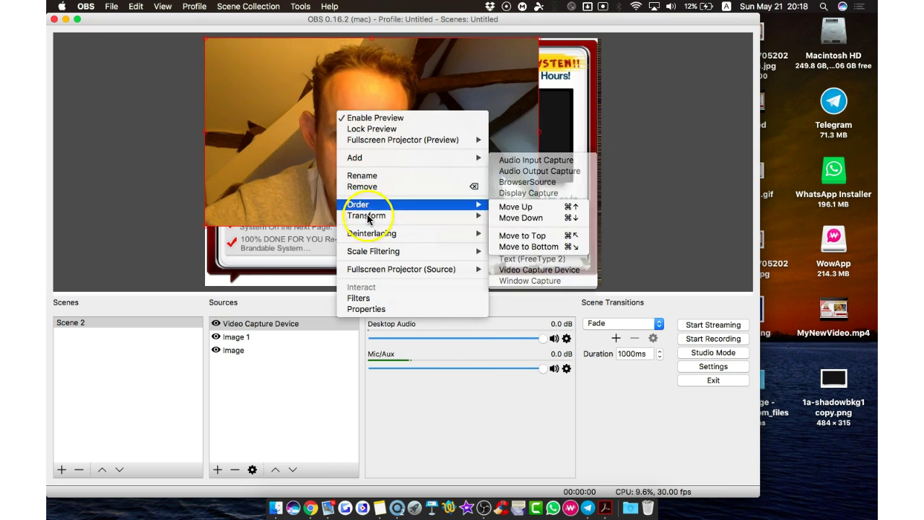
{"action": "mouse_move", "coordinate": [379, 277]}
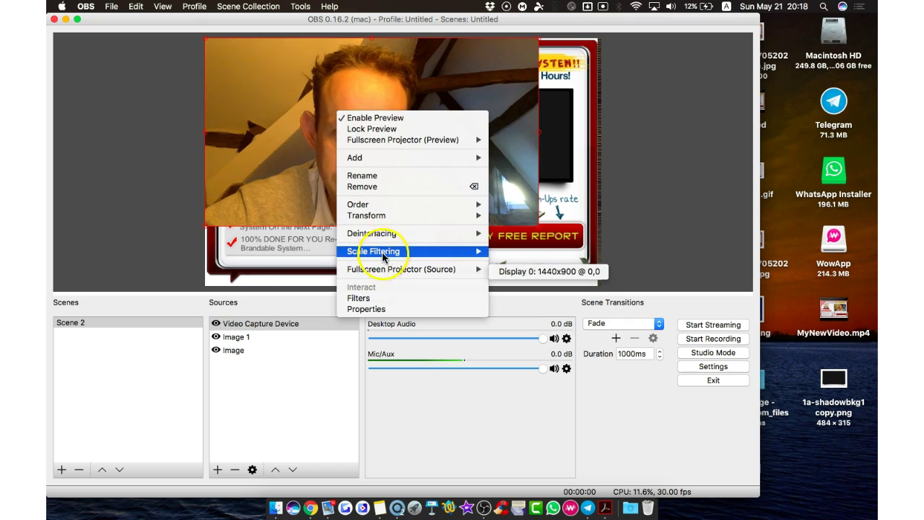
{"action": "mouse_move", "coordinate": [379, 250]}
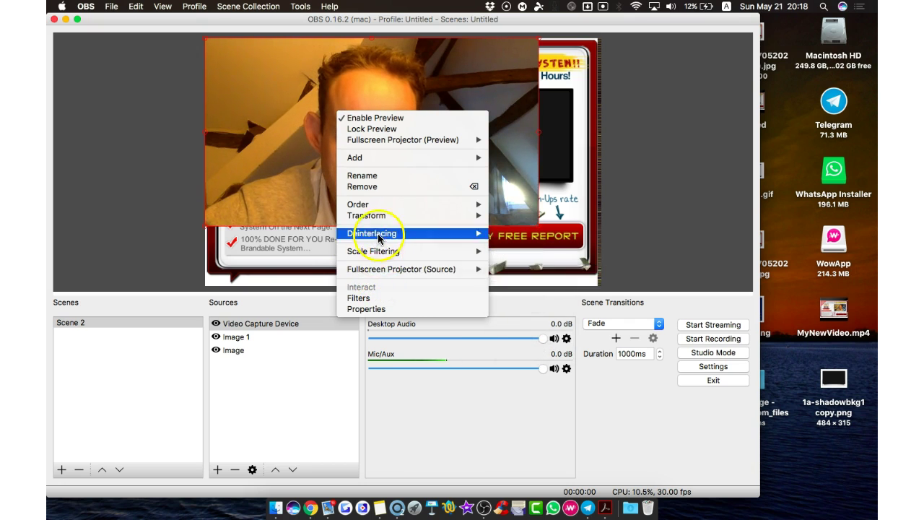
{"action": "mouse_move", "coordinate": [377, 217]}
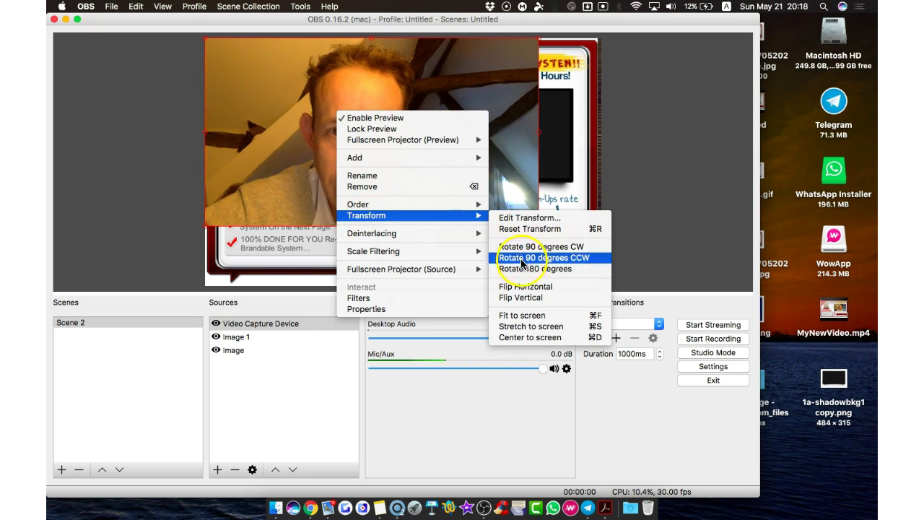
{"action": "left_click", "coordinate": [529, 327]}
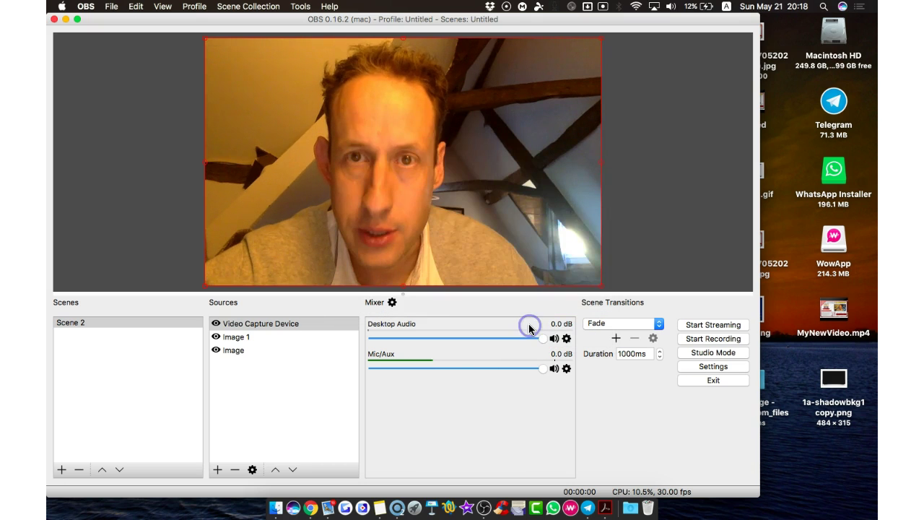
Step: Shrink the webcam video and place it over the black shadow frame above the GRAB MY FREE REPORT button
{"action": "left_click_drag", "start_coordinate": [603, 165], "coordinate": [473, 167]}
{"action": "left_click_drag", "start_coordinate": [338, 290], "coordinate": [342, 195]}
{"action": "left_click_drag", "start_coordinate": [474, 119], "coordinate": [414, 119]}
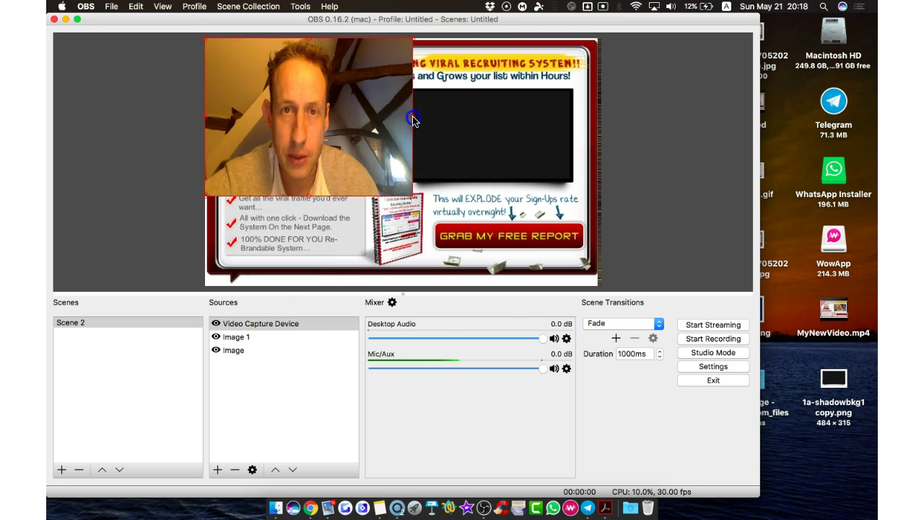
{"action": "left_click_drag", "start_coordinate": [310, 127], "coordinate": [454, 179]}
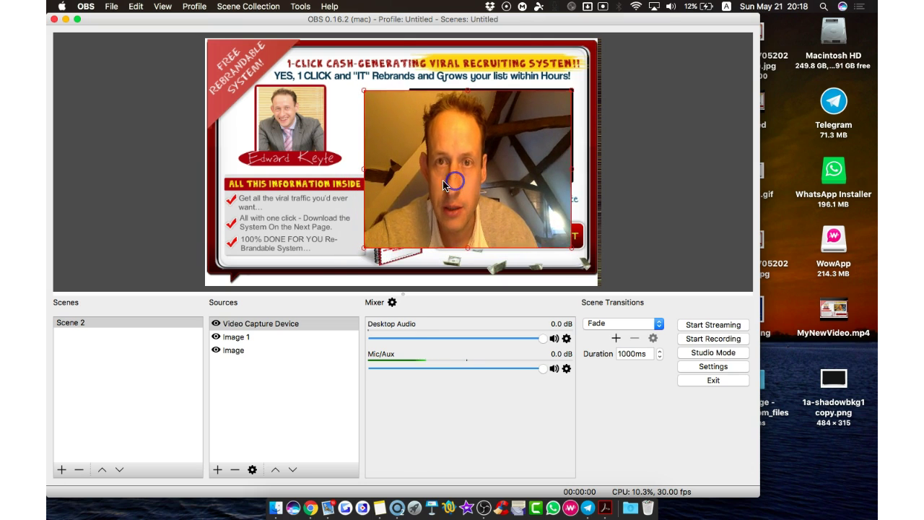
{"action": "left_click_drag", "start_coordinate": [364, 249], "coordinate": [412, 180]}
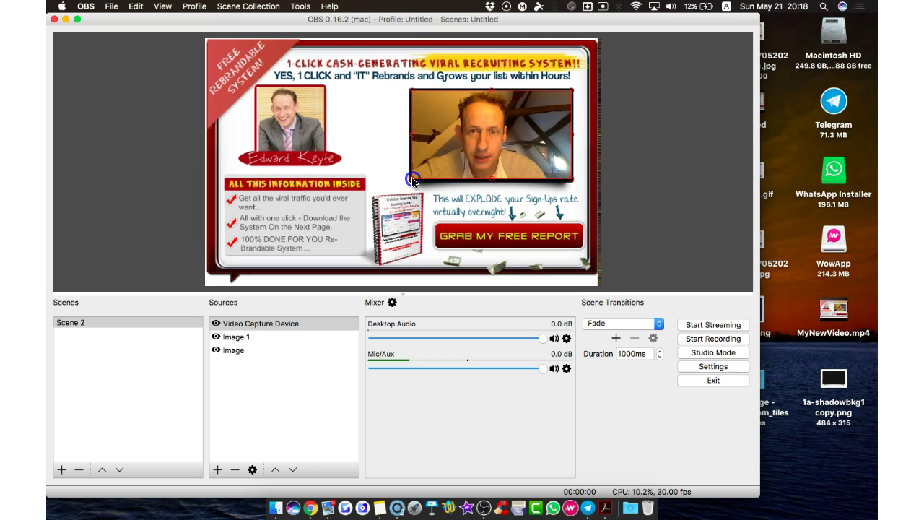
Step: Fine-tune the webcam video's lower corner so it fills the black frame, and deselect it
{"action": "left_click", "coordinate": [376, 155]}
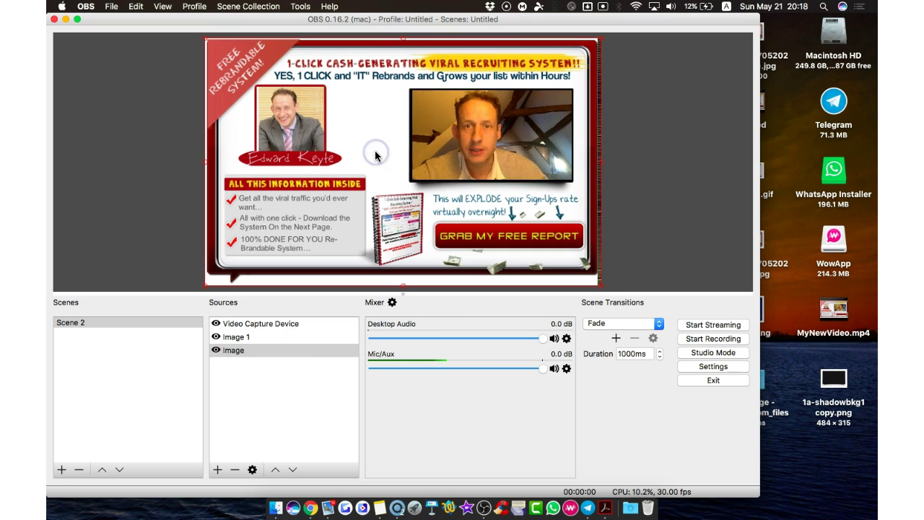
{"action": "left_click", "coordinate": [422, 151]}
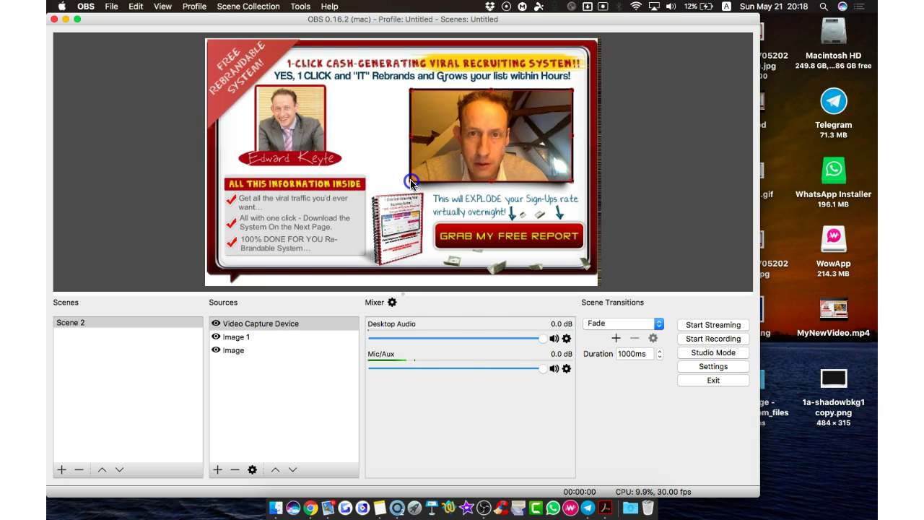
{"action": "left_click", "coordinate": [372, 155]}
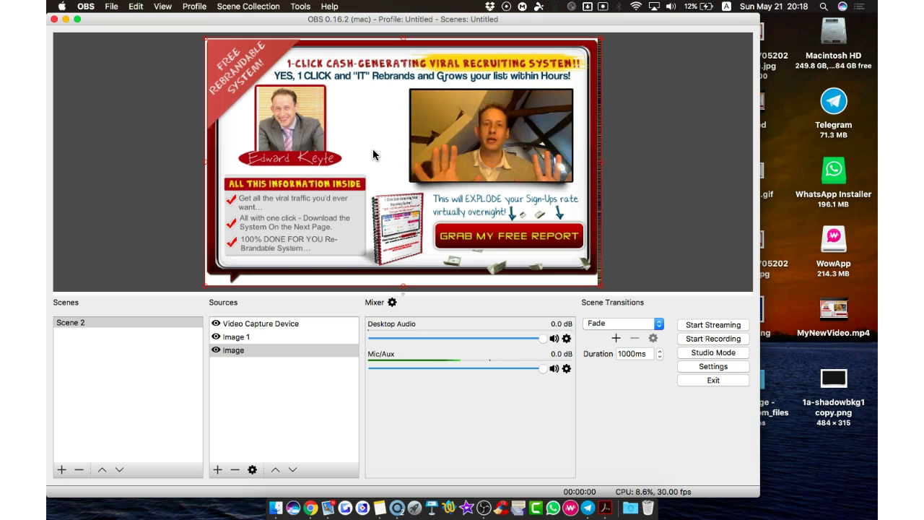
{"action": "left_click", "coordinate": [452, 157]}
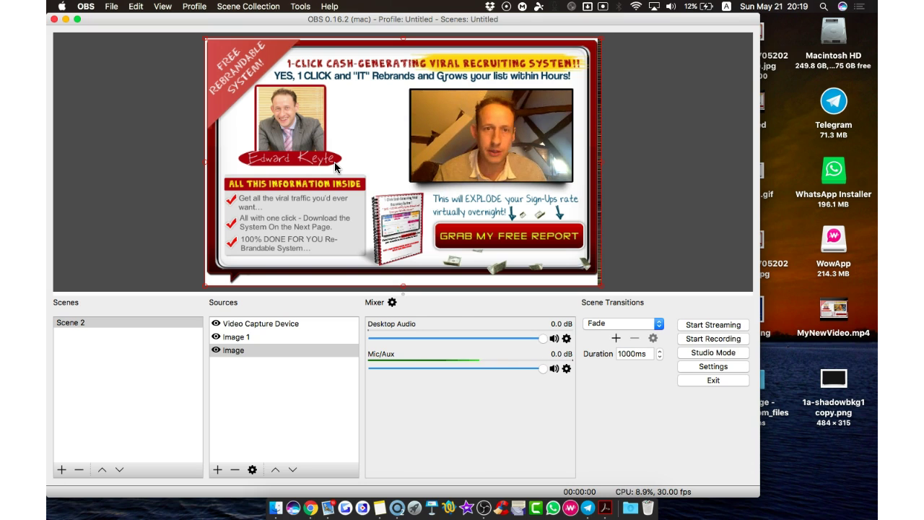
Step: Switch to Chrome to view the original Adkreator design, and return to OBS to compare it with the scene
{"action": "left_click", "coordinate": [310, 507]}
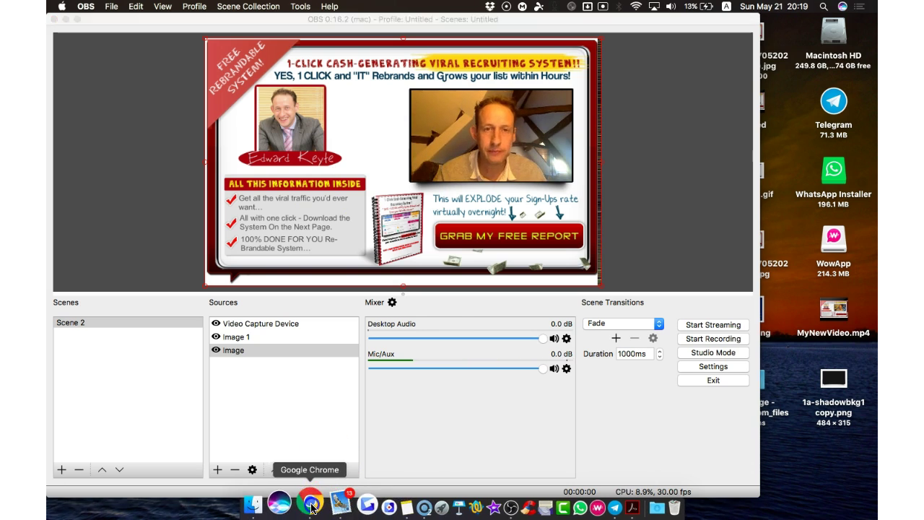
{"action": "left_click", "coordinate": [249, 26]}
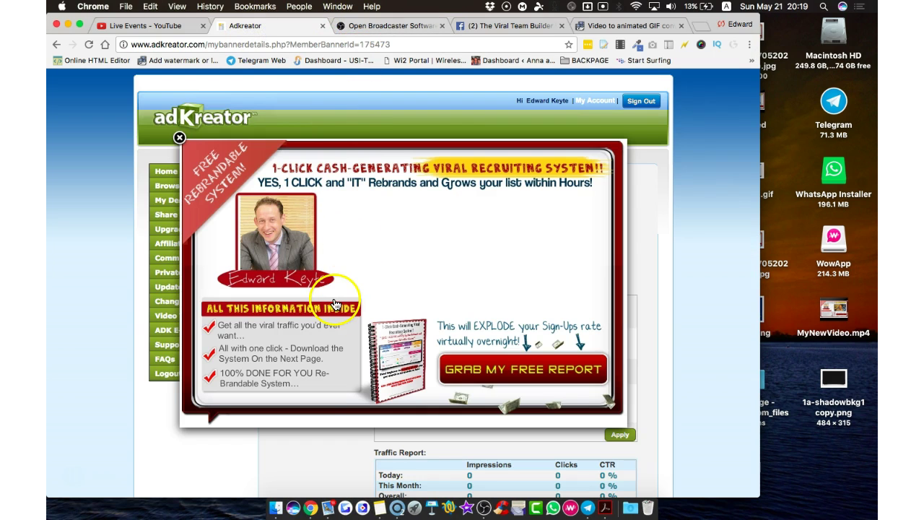
{"action": "left_click", "coordinate": [476, 508]}
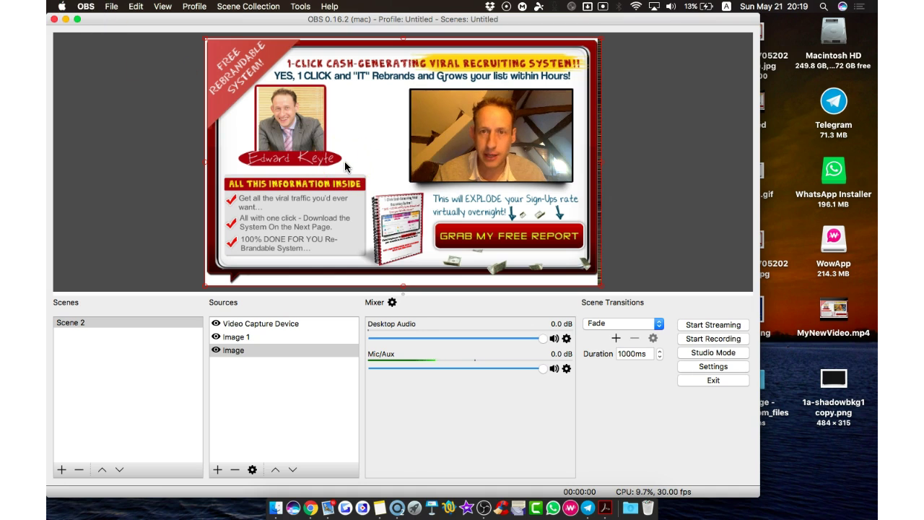
{"action": "left_click", "coordinate": [368, 194]}
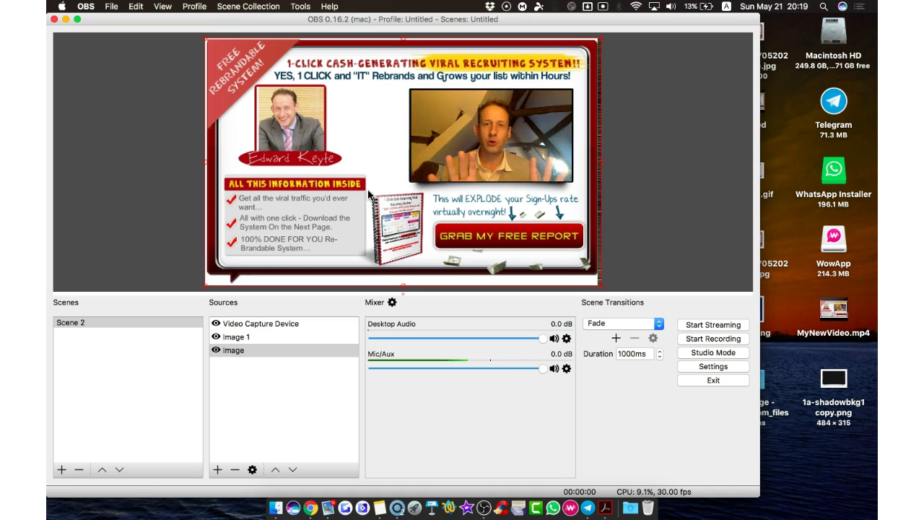
Step: Check the recording path and recording format in the output settings, leaving the settings without changes
{"action": "left_click", "coordinate": [706, 367]}
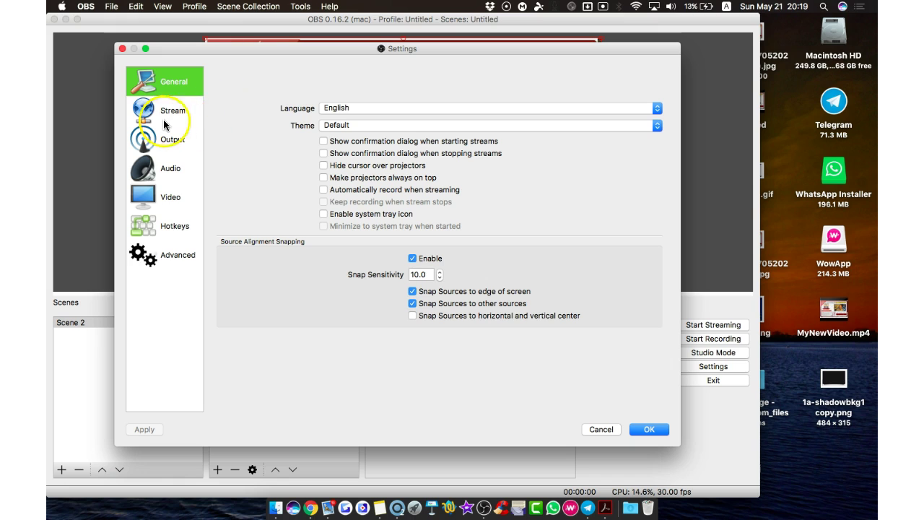
{"action": "left_click", "coordinate": [160, 147]}
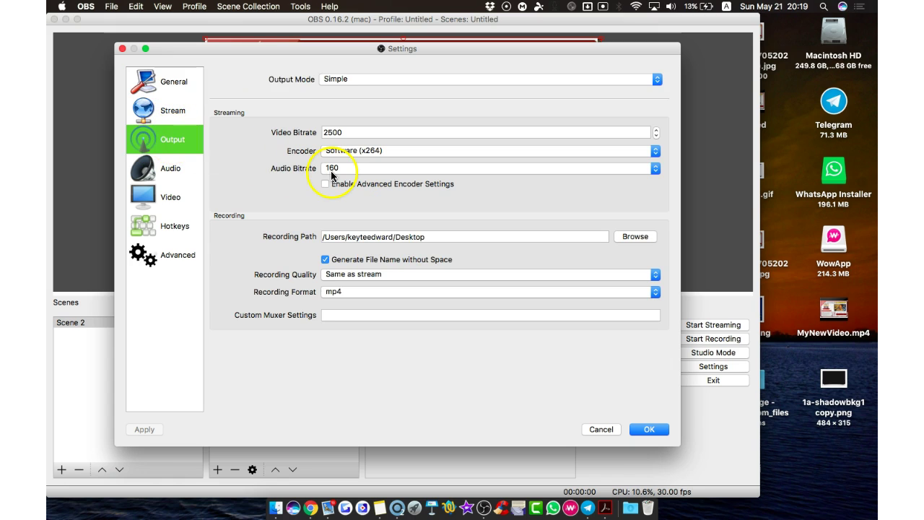
{"action": "left_click_drag", "start_coordinate": [323, 238], "coordinate": [385, 237]}
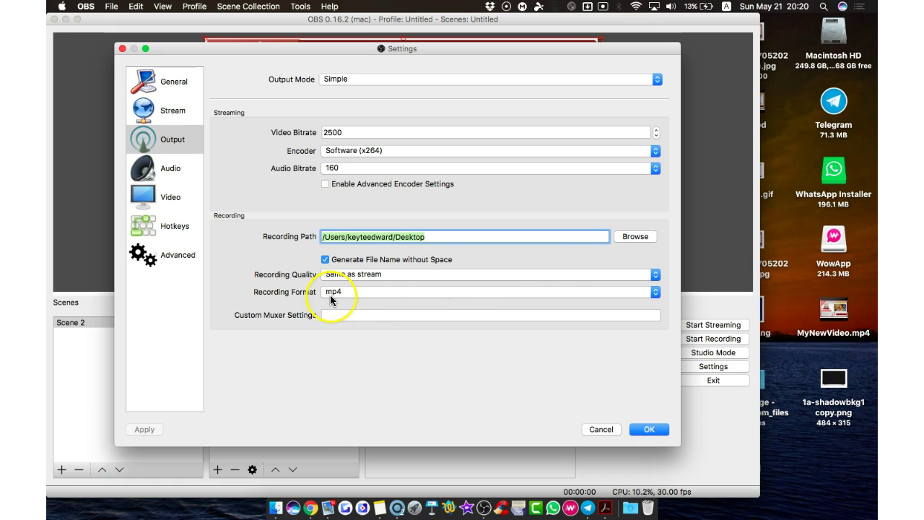
{"action": "left_click", "coordinate": [601, 428]}
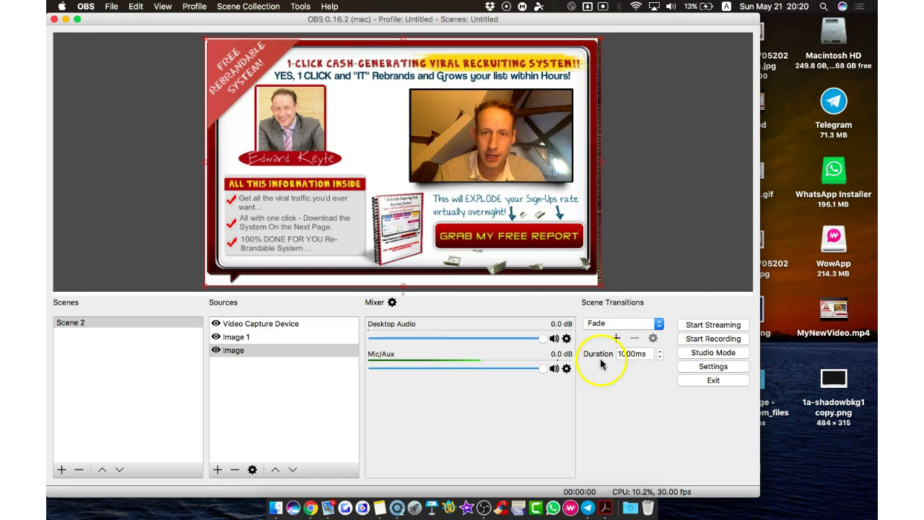
Step: Record a short video of the scene and stop the recording
{"action": "left_click", "coordinate": [697, 339]}
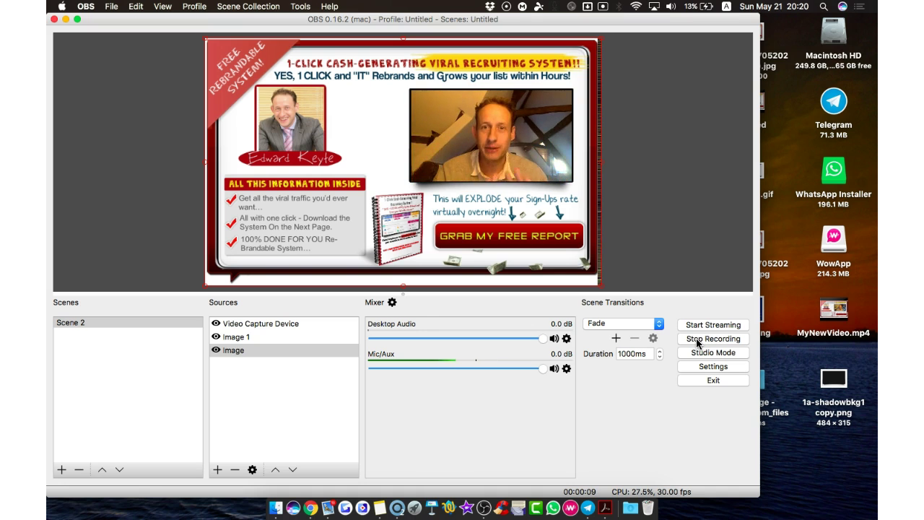
{"action": "left_click", "coordinate": [711, 344]}
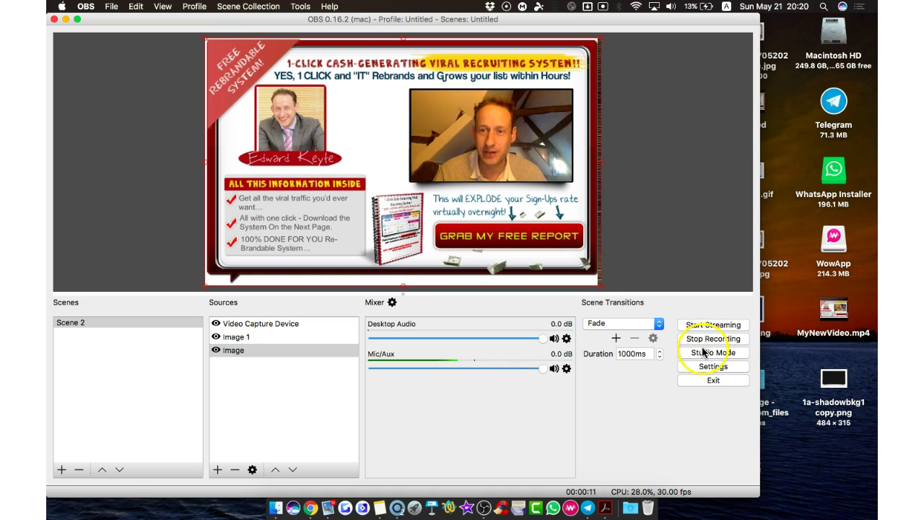
{"action": "left_click", "coordinate": [710, 344]}
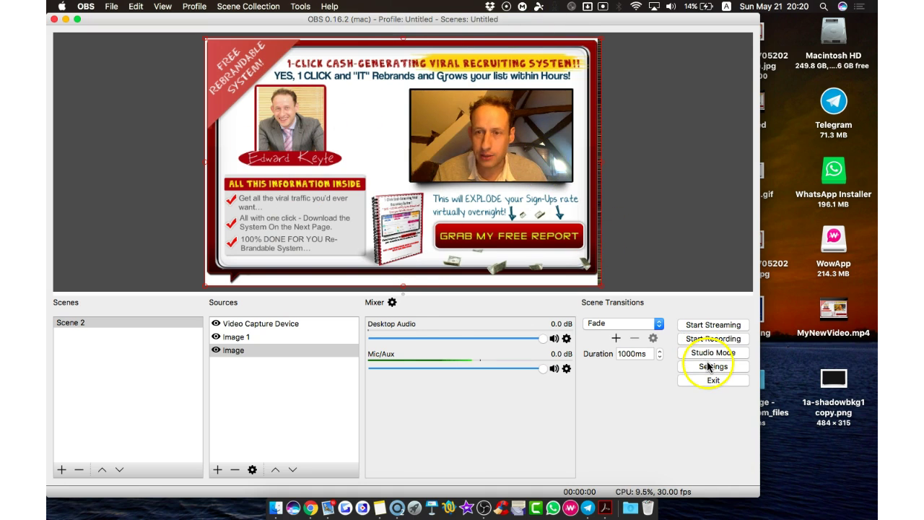
Step: Open MyNewVideo.mp4 from the Desktop in QuickTime Player to watch it
{"action": "right_click", "coordinate": [835, 312]}
{"action": "mouse_move", "coordinate": [729, 269]}
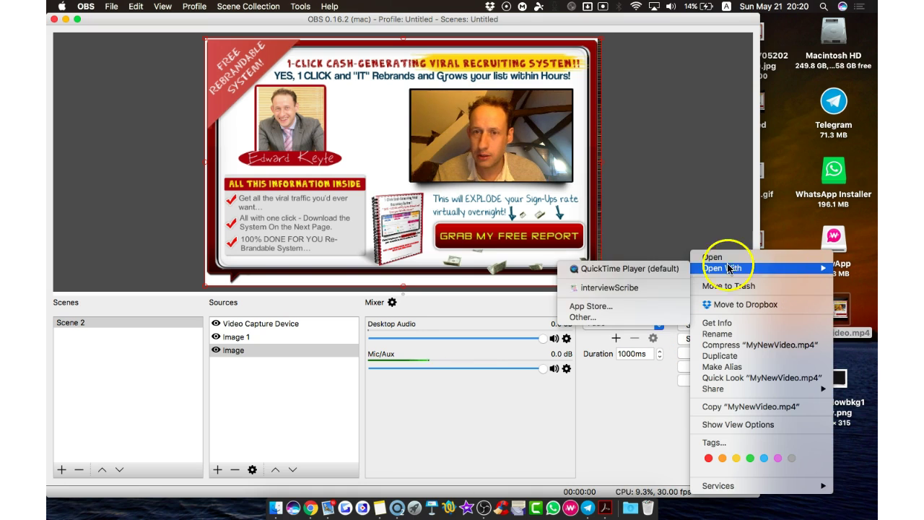
{"action": "left_click", "coordinate": [605, 268]}
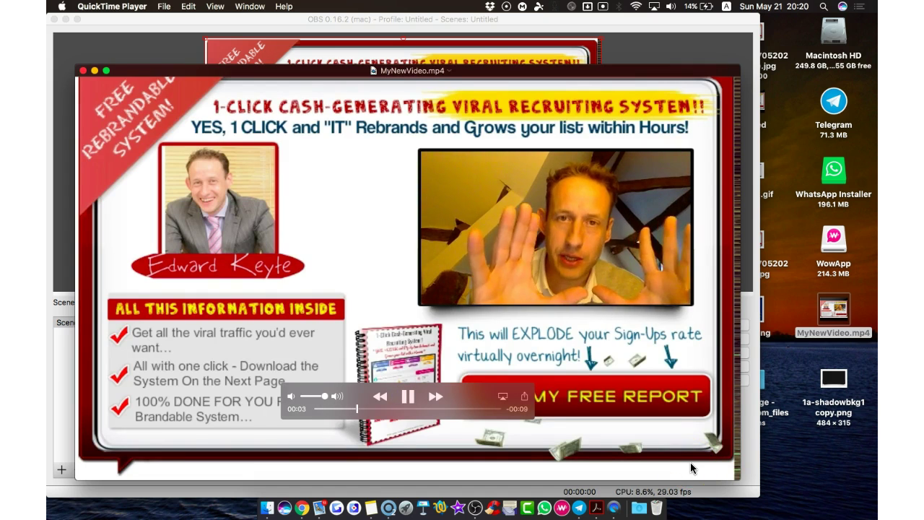
Step: Close the MyNewVideo.mp4 playback and switch to the ezgif Video to GIF converter page in Chrome
{"action": "left_click", "coordinate": [83, 70]}
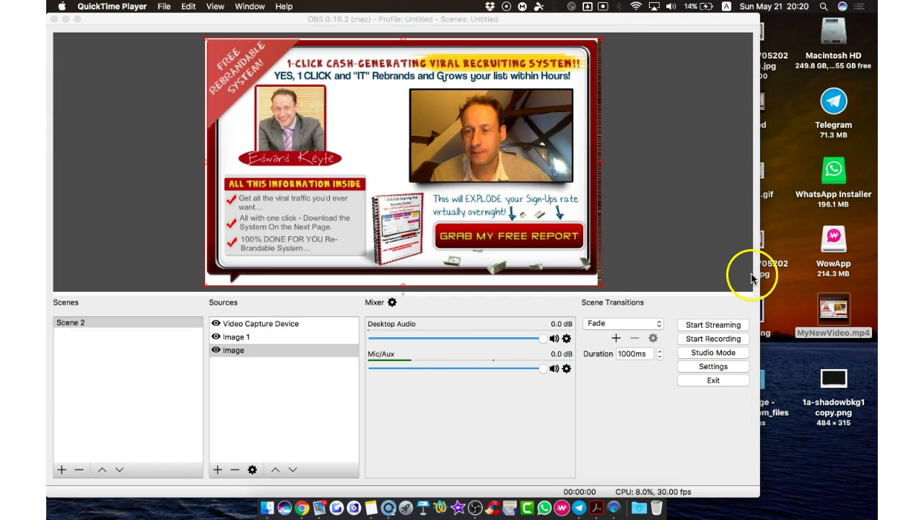
{"action": "left_click", "coordinate": [845, 328]}
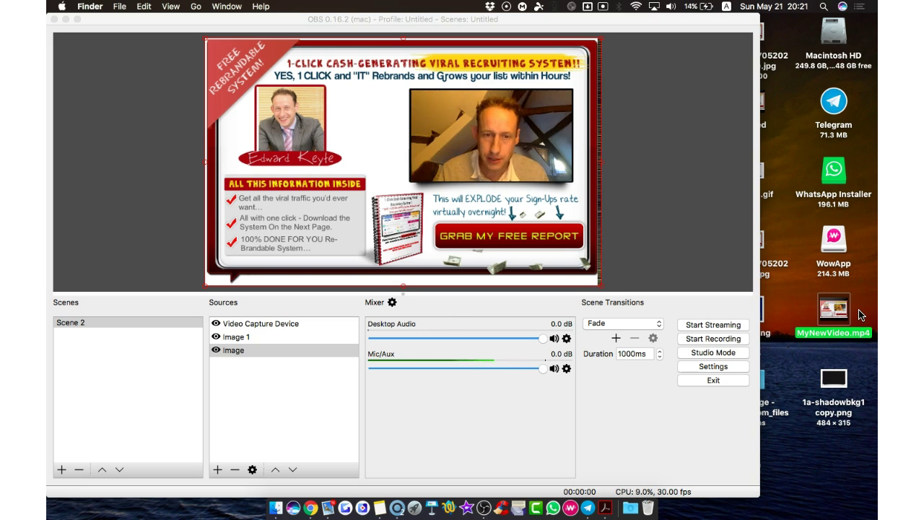
{"action": "left_click", "coordinate": [314, 505]}
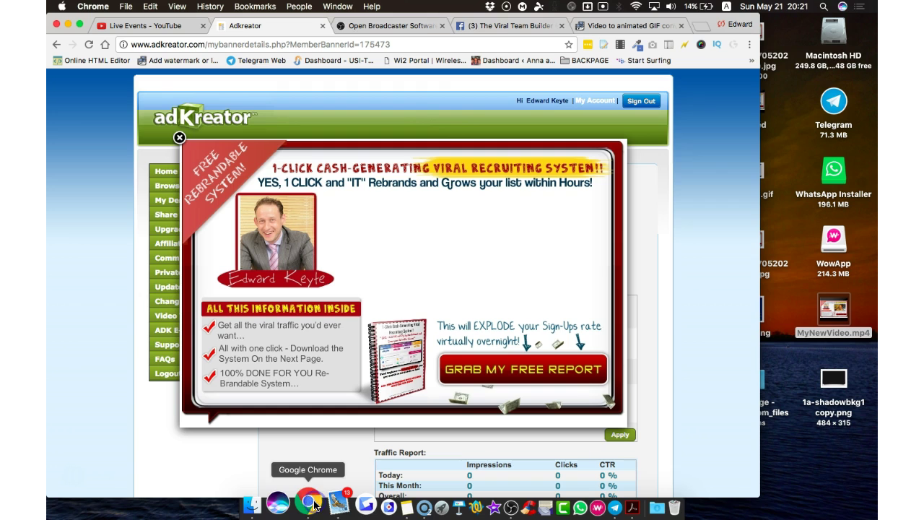
{"action": "left_click", "coordinate": [612, 27]}
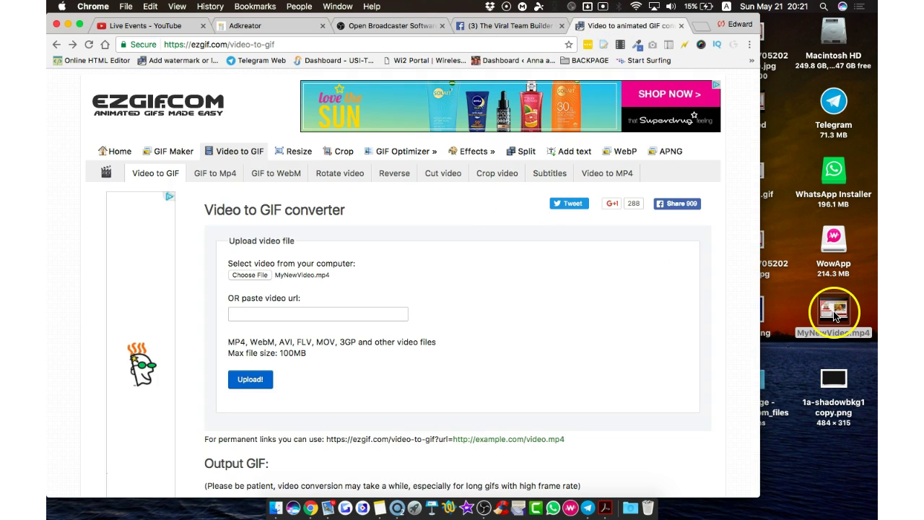
Step: Choose MyNewVideo.mp4 from the Desktop as the video file for the GIF converter
{"action": "left_click", "coordinate": [248, 275]}
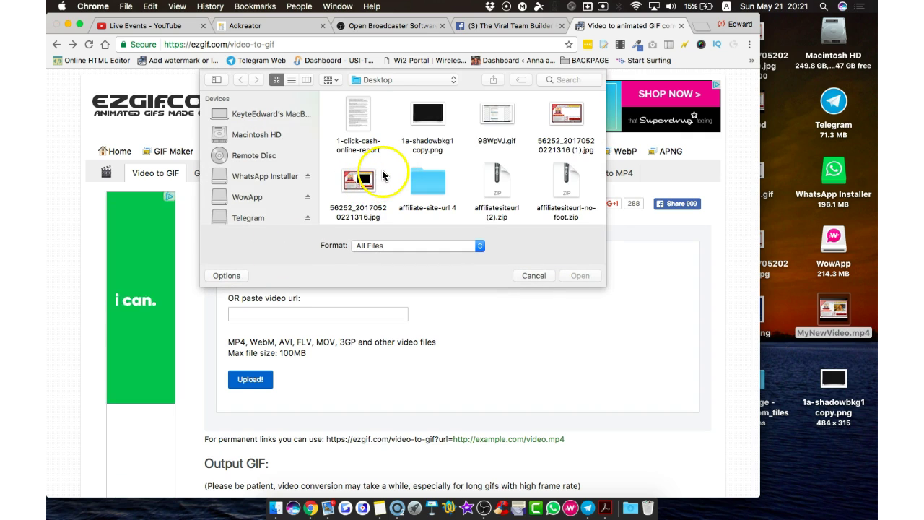
{"action": "left_click", "coordinate": [292, 83]}
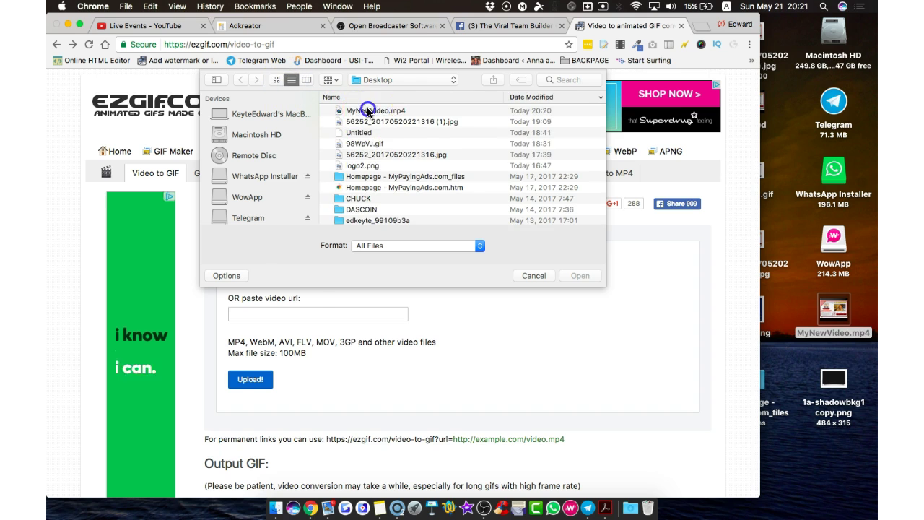
{"action": "double_click", "coordinate": [365, 109]}
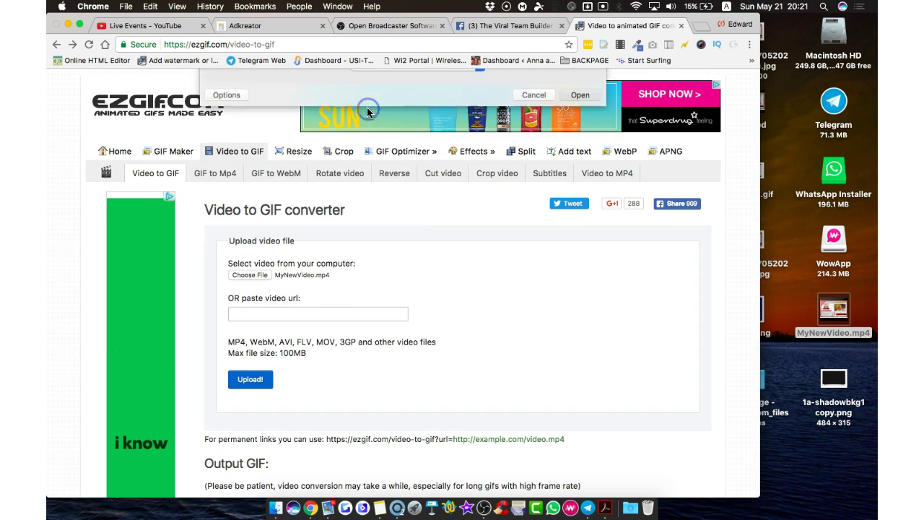
{"action": "left_click", "coordinate": [166, 44]}
{"action": "left_click_drag", "start_coordinate": [165, 44], "coordinate": [261, 55]}
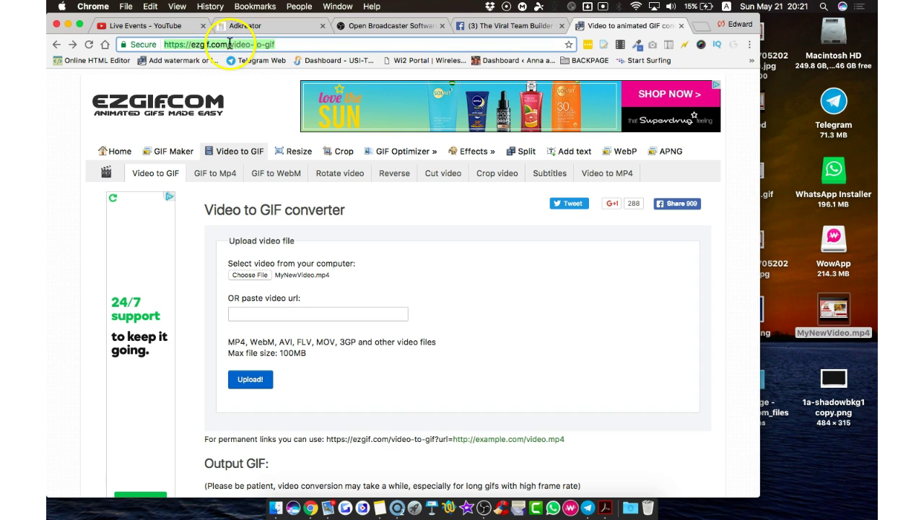
{"action": "left_click", "coordinate": [230, 44]}
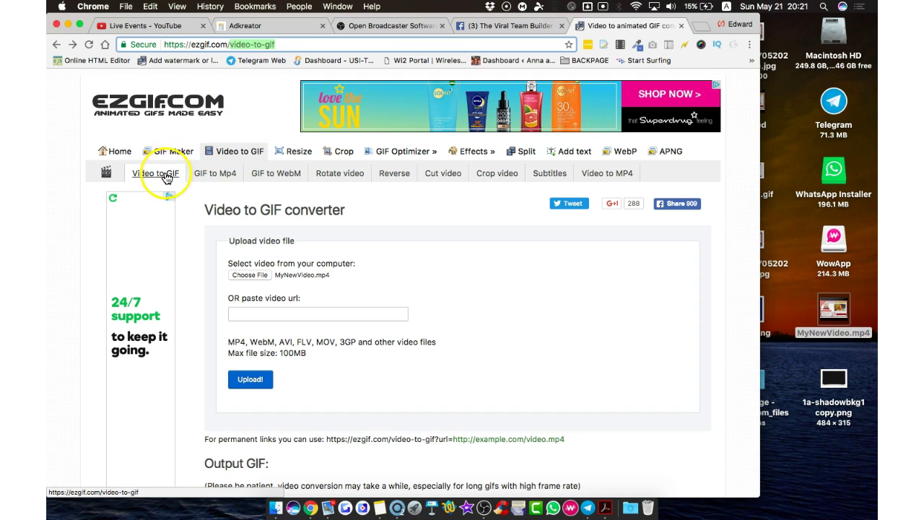
Step: Upload the chosen video file to the Video to GIF converter
{"action": "scroll", "coordinate": [296, 253], "scroll_direction": "down", "scroll_amount": 1}
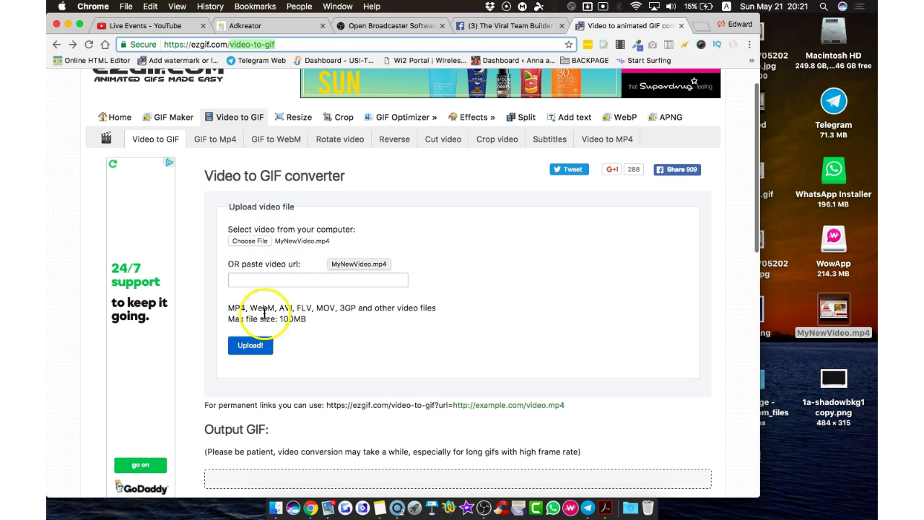
{"action": "left_click", "coordinate": [248, 346]}
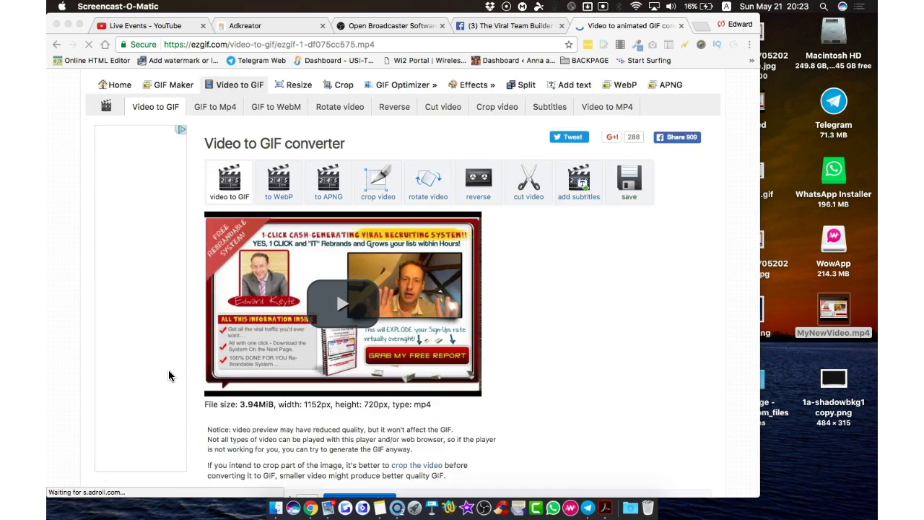
Step: Play the uploaded video's preview and pause it at about 4 seconds
{"action": "scroll", "coordinate": [169, 376], "scroll_direction": "down", "scroll_amount": 5}
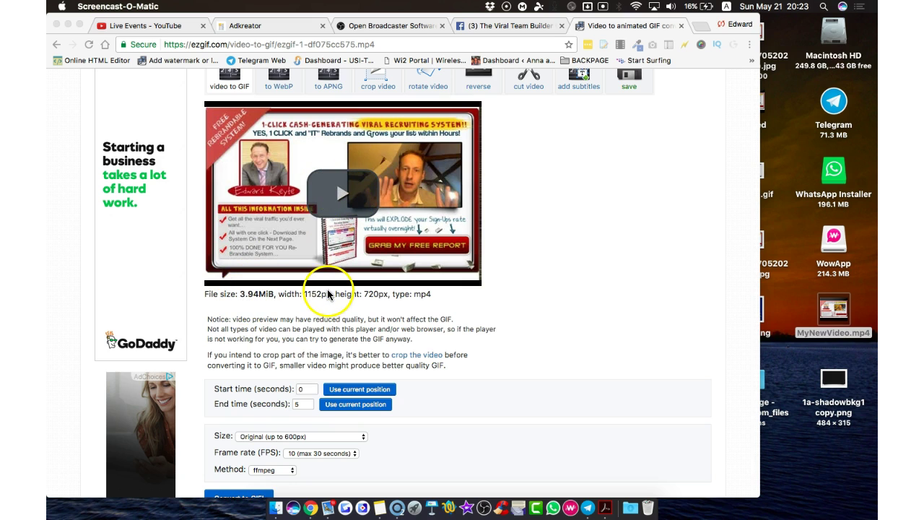
{"action": "scroll", "coordinate": [376, 318], "scroll_direction": "down", "scroll_amount": 1}
{"action": "scroll", "coordinate": [364, 274], "scroll_direction": "up", "scroll_amount": 1}
{"action": "left_click", "coordinate": [350, 207]}
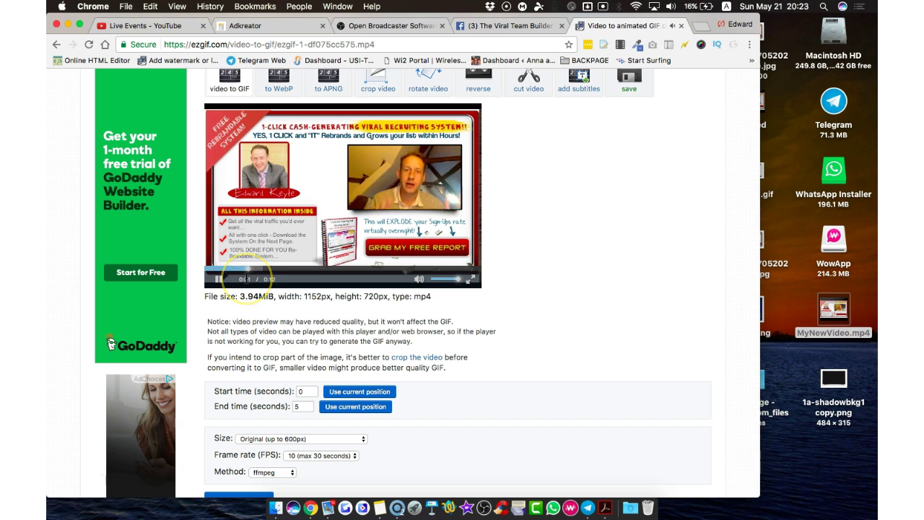
{"action": "left_click", "coordinate": [220, 280]}
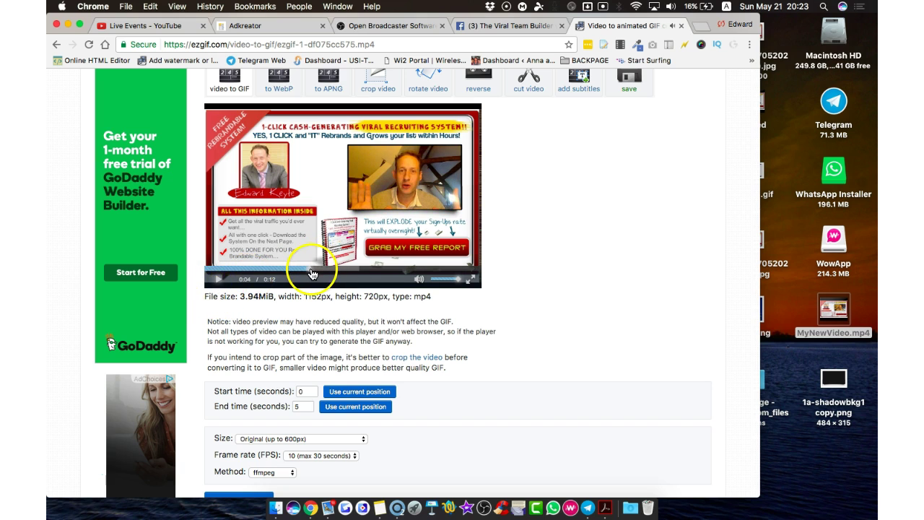
Step: Convert the video to a GIF, keeping the end time at 5 seconds
{"action": "double_click", "coordinate": [302, 407]}
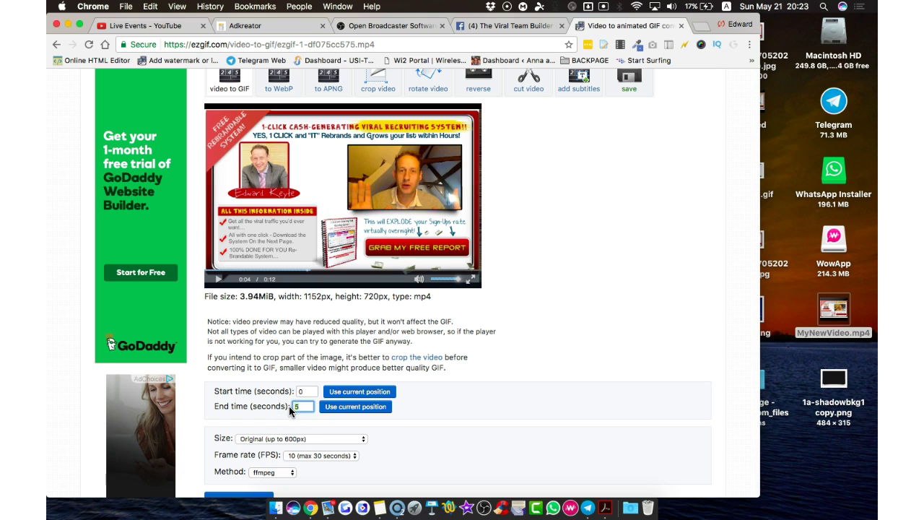
{"action": "scroll", "coordinate": [321, 428], "scroll_direction": "down", "scroll_amount": 5}
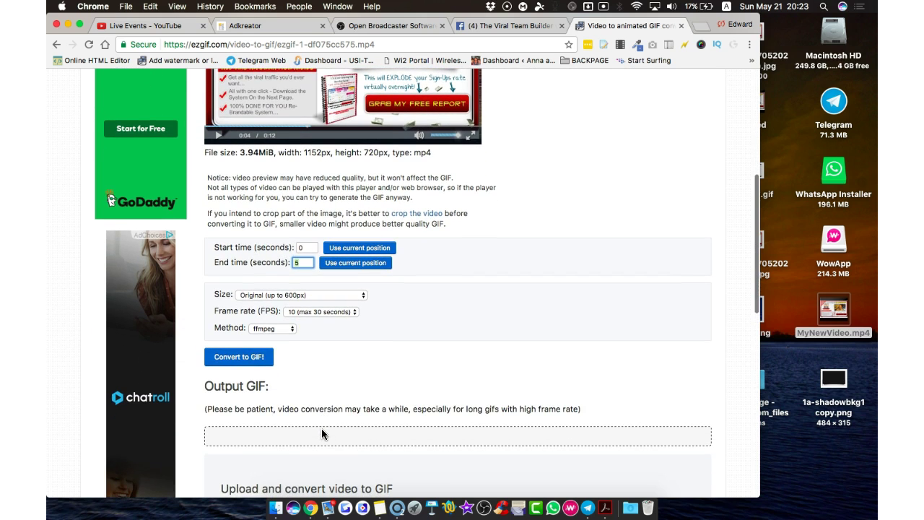
{"action": "left_click", "coordinate": [238, 357]}
{"action": "scroll", "coordinate": [425, 366], "scroll_direction": "down", "scroll_amount": 5}
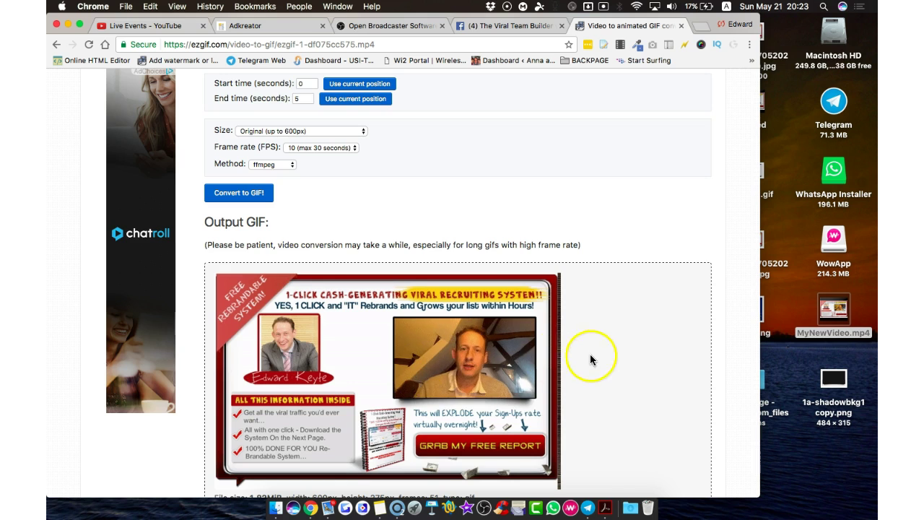
Step: Crop the output GIF to 593 by 375 px, cutting off the dark strip along the image's right edge
{"action": "scroll", "coordinate": [597, 357], "scroll_direction": "down", "scroll_amount": 3}
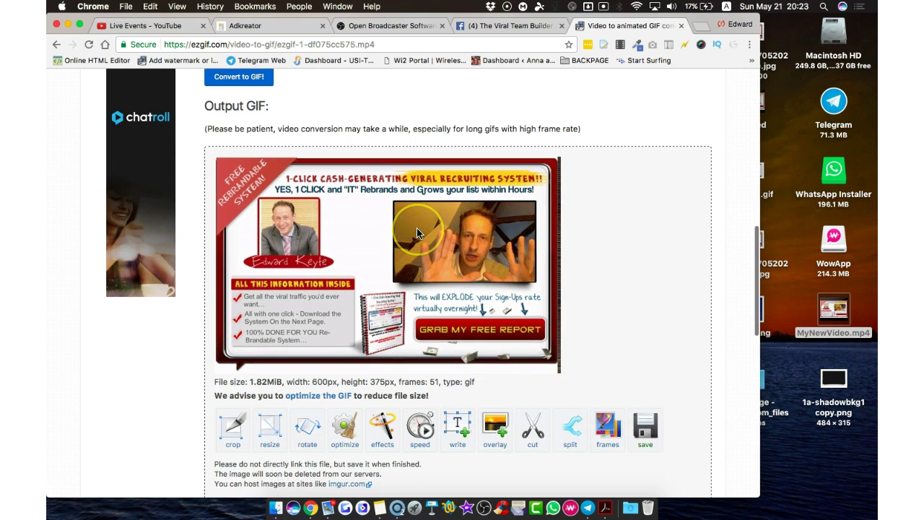
{"action": "left_click", "coordinate": [557, 194]}
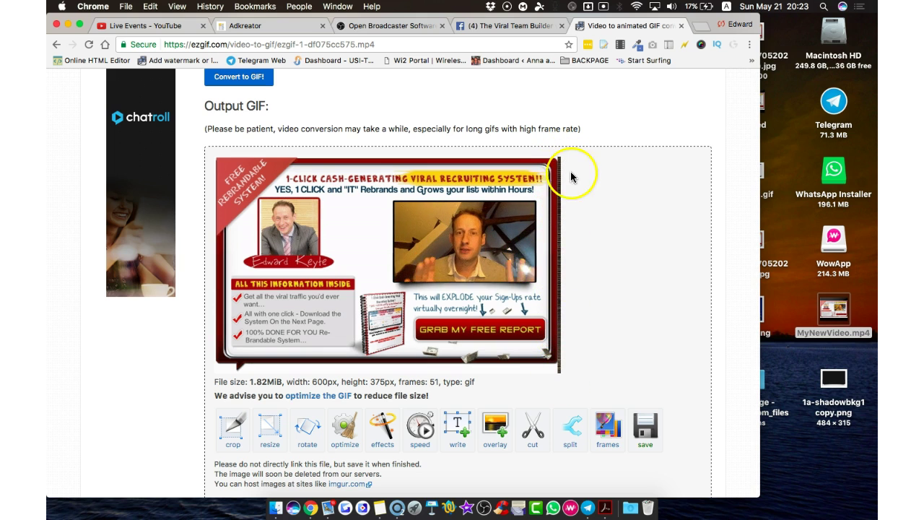
{"action": "scroll", "coordinate": [534, 290], "scroll_direction": "down", "scroll_amount": 2}
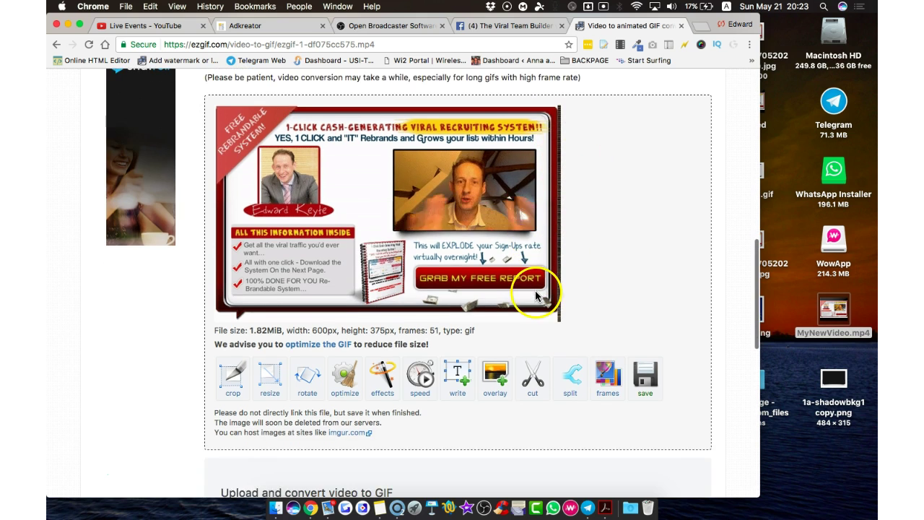
{"action": "left_click", "coordinate": [231, 385]}
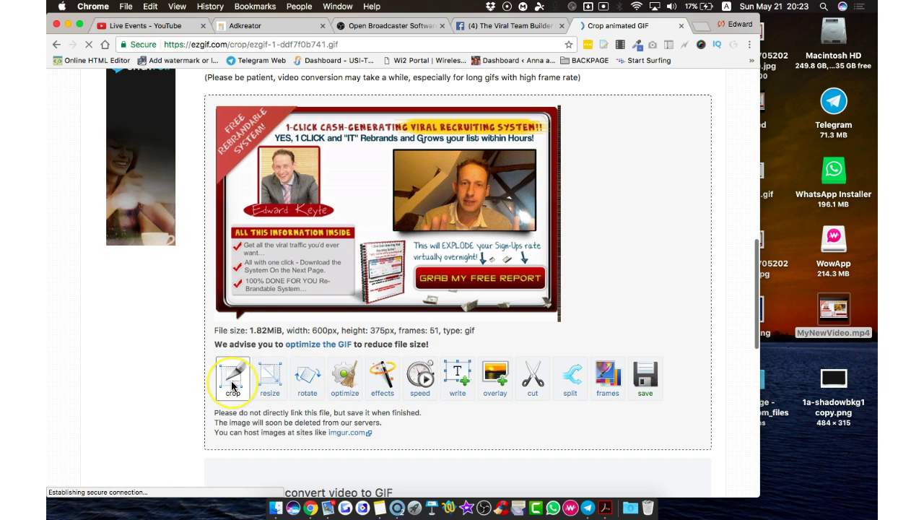
{"action": "scroll", "coordinate": [593, 325], "scroll_direction": "down", "scroll_amount": 3}
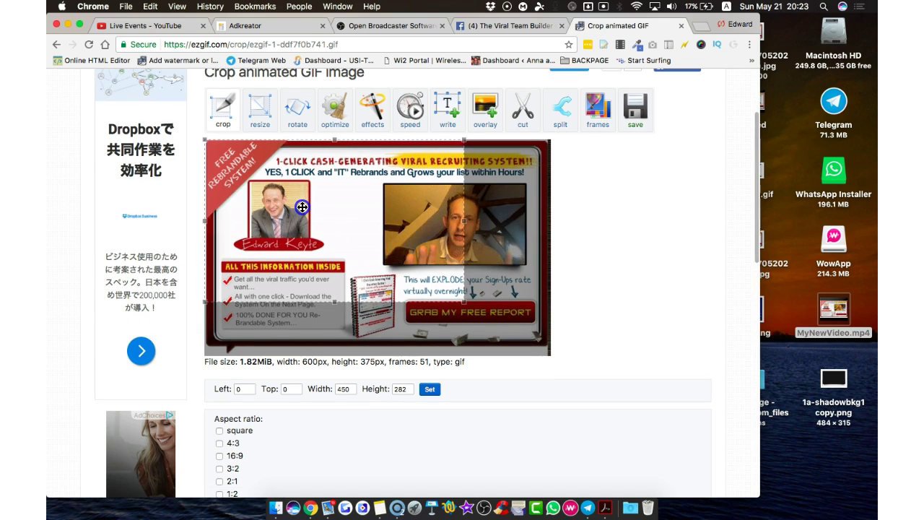
{"action": "left_click_drag", "start_coordinate": [464, 222], "coordinate": [549, 228]}
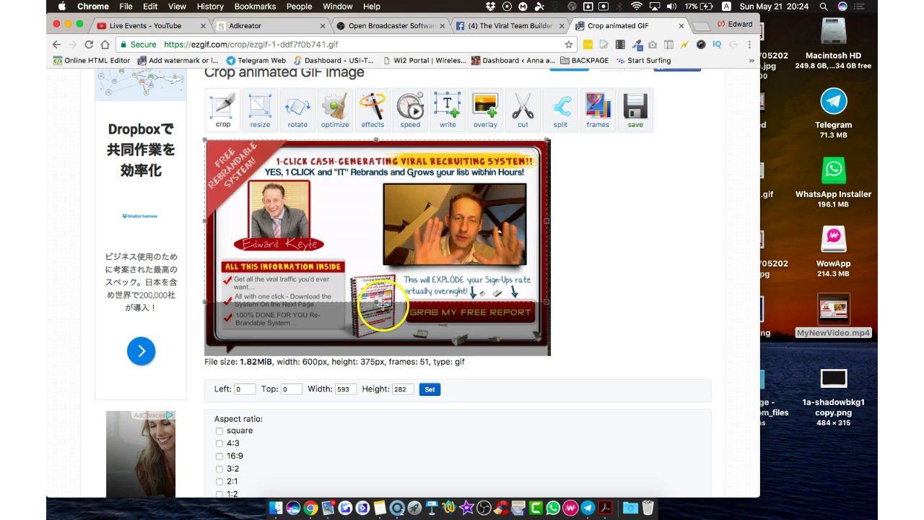
{"action": "left_click_drag", "start_coordinate": [366, 303], "coordinate": [363, 385]}
{"action": "scroll", "coordinate": [426, 396], "scroll_direction": "down", "scroll_amount": 5}
{"action": "left_click", "coordinate": [226, 413]}
{"action": "scroll", "coordinate": [404, 350], "scroll_direction": "down", "scroll_amount": 5}
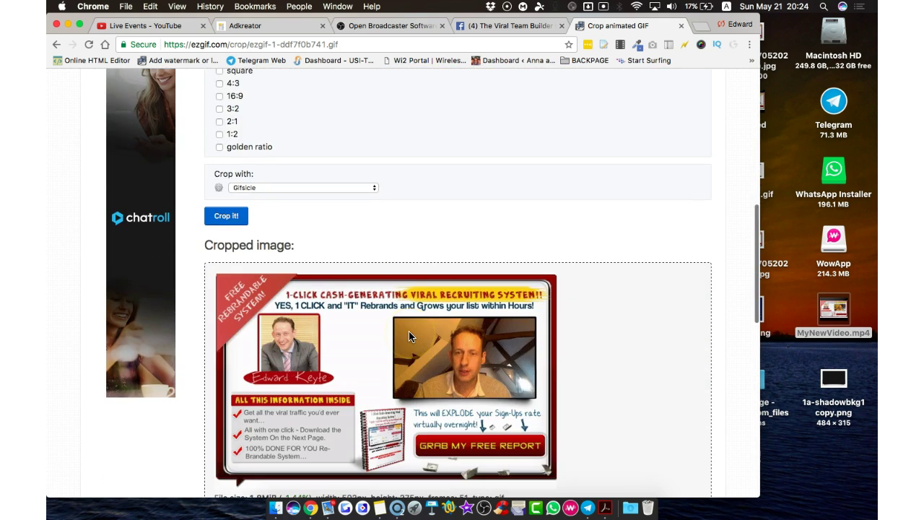
Step: Save the cropped GIF, place the downloaded file on the desktop above MyNewVideo.mp4, and select it
{"action": "scroll", "coordinate": [409, 330], "scroll_direction": "down", "scroll_amount": 3}
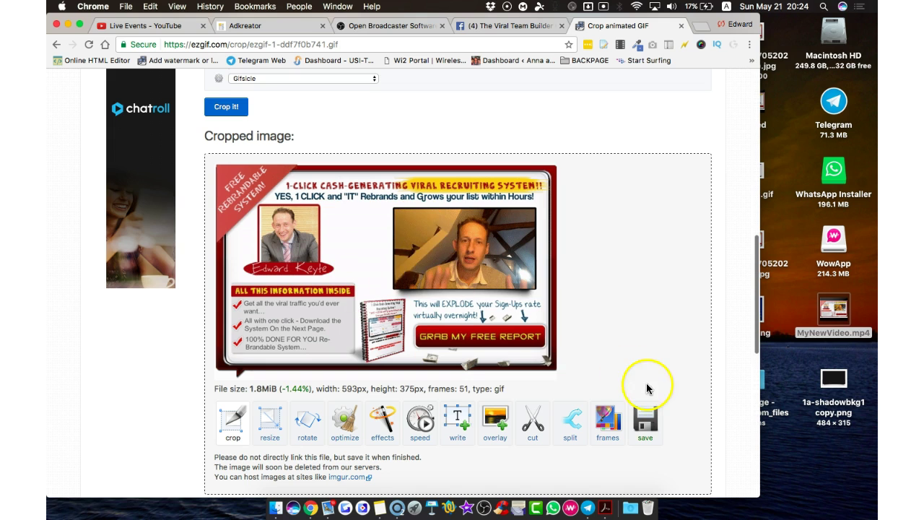
{"action": "left_click", "coordinate": [645, 422]}
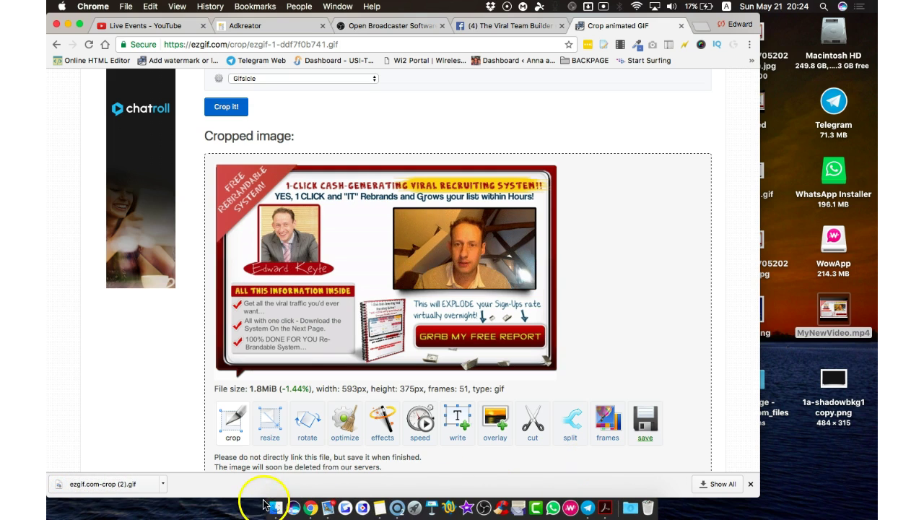
{"action": "left_click_drag", "start_coordinate": [148, 491], "coordinate": [833, 318]}
{"action": "left_click", "coordinate": [818, 464]}
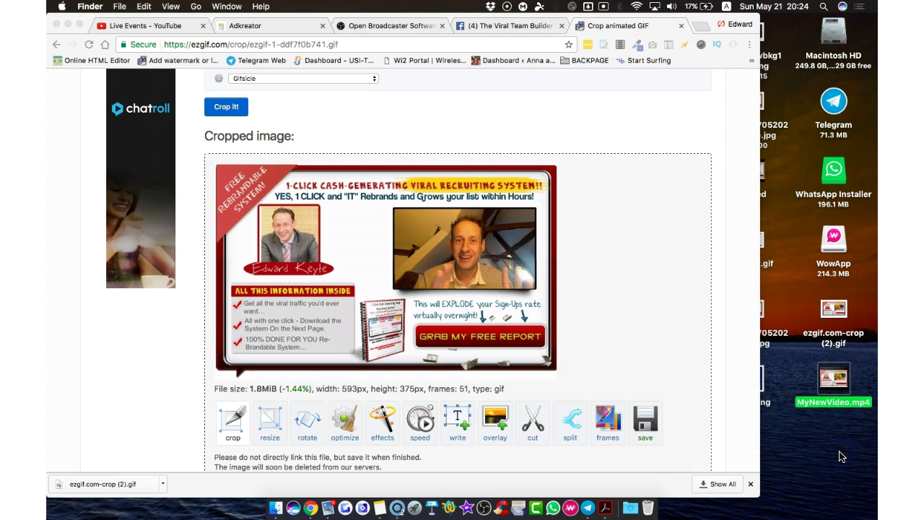
{"action": "left_click", "coordinate": [841, 418]}
{"action": "left_click", "coordinate": [834, 318]}
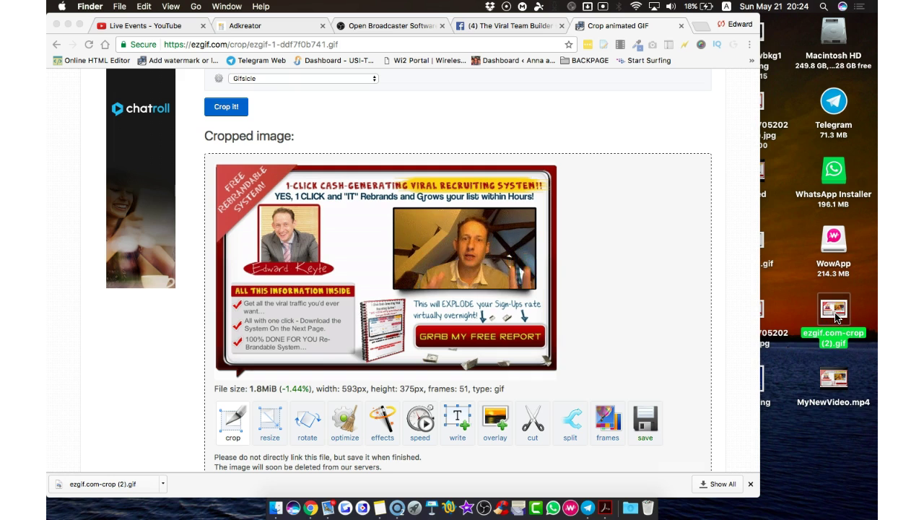
Step: Widen the Chrome window slightly, up to the last column of desktop icons
{"action": "scroll", "coordinate": [677, 282], "scroll_direction": "up", "scroll_amount": 6}
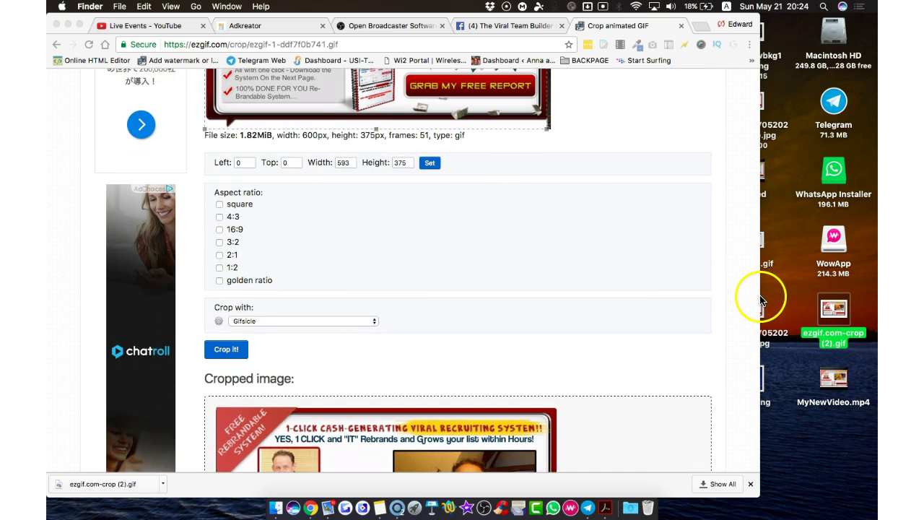
{"action": "left_click", "coordinate": [758, 298]}
{"action": "left_click_drag", "start_coordinate": [760, 297], "coordinate": [792, 299]}
Step: Open the Photobucket library's recent uploads page in a new browser tab
{"action": "left_click", "coordinate": [732, 26]}
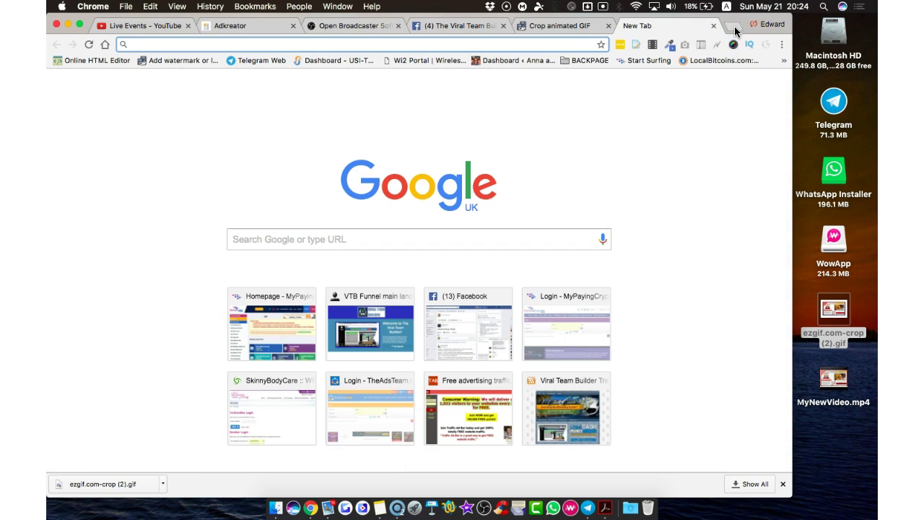
{"action": "type", "text": "ph"}
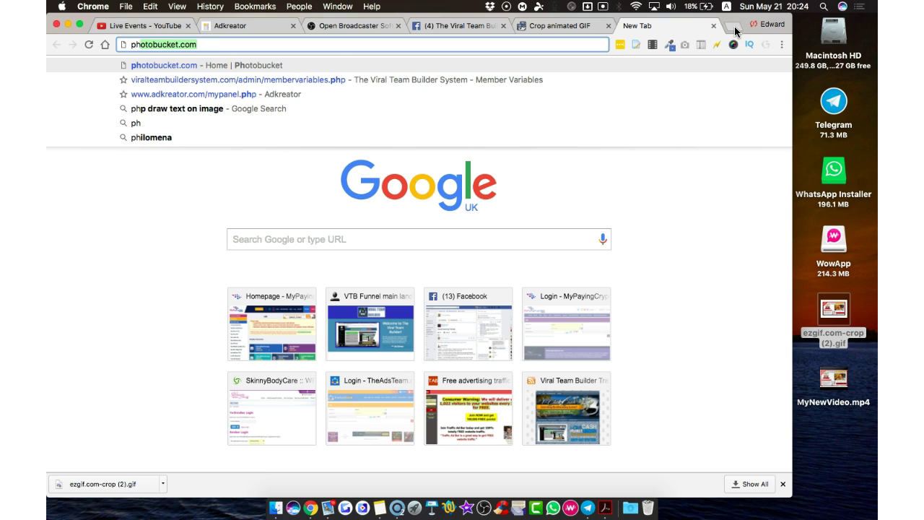
{"action": "key", "text": "Return"}
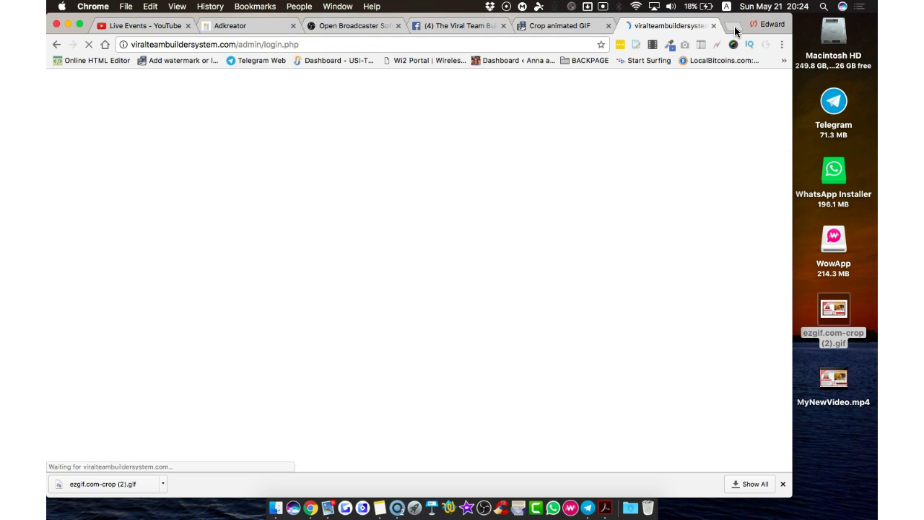
{"action": "left_click", "coordinate": [283, 44]}
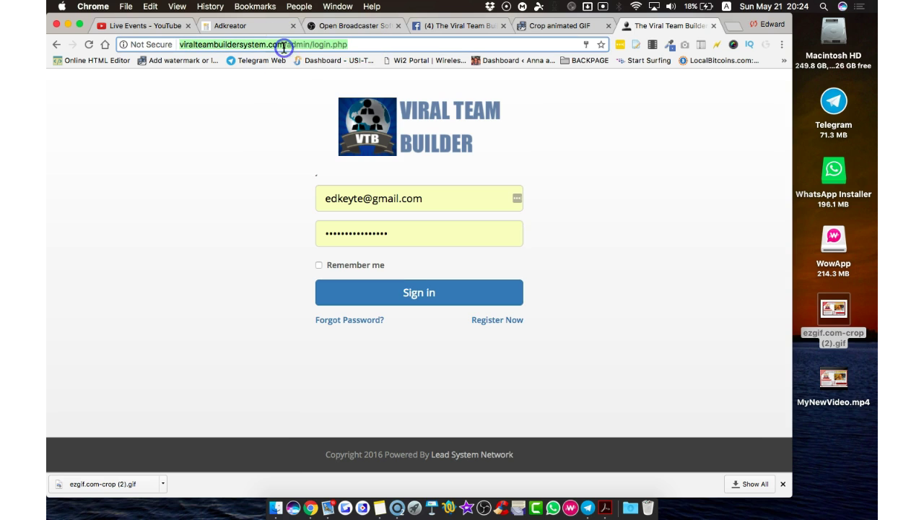
{"action": "type", "text": "f"}
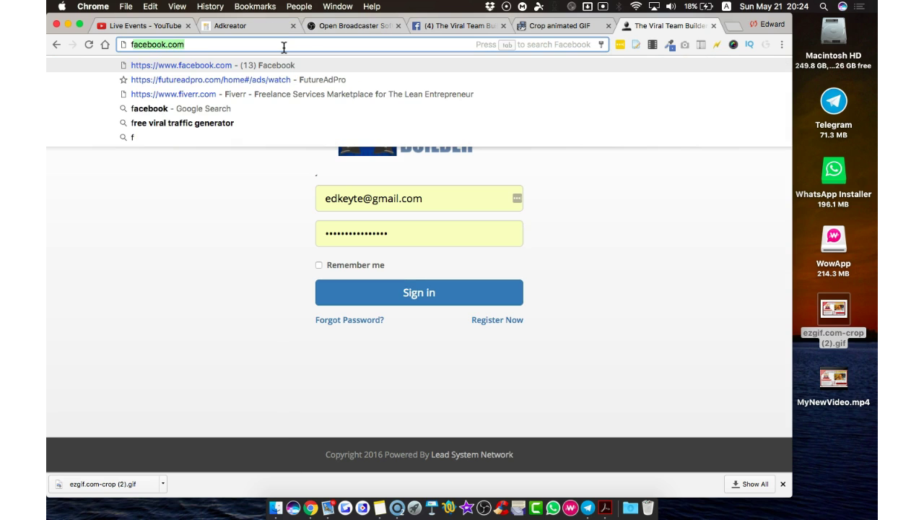
{"action": "key", "text": "BackSpace"}
{"action": "key", "text": "BackSpace"}
{"action": "type", "text": "photobucket"}
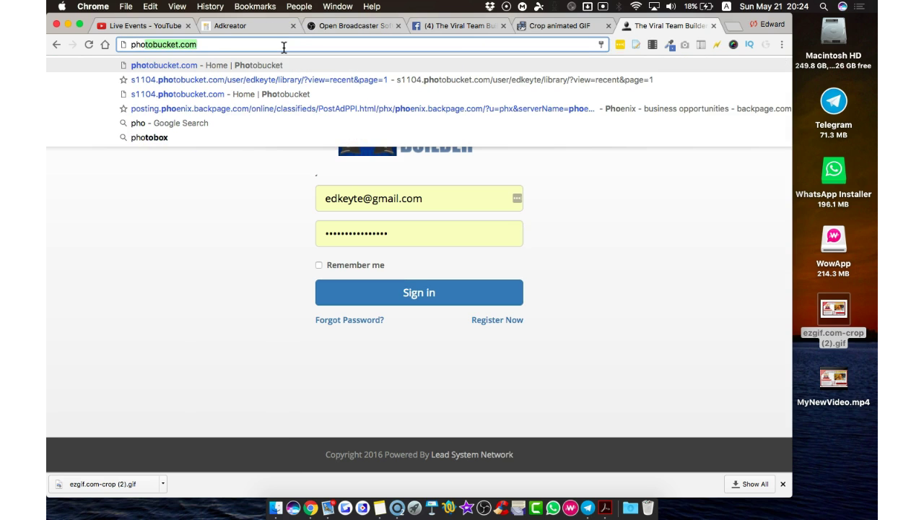
{"action": "key", "text": "Down"}
{"action": "key", "text": "Return"}
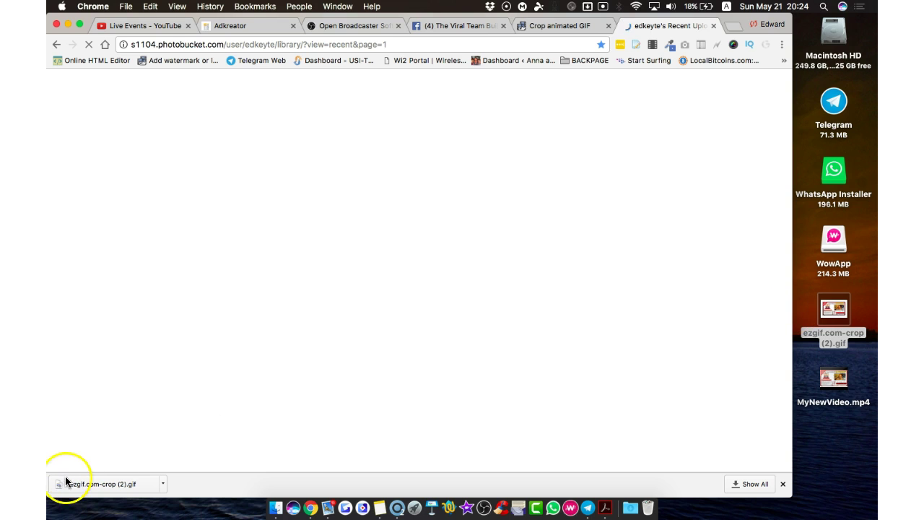
Step: Look through the Photobucket recent uploads and album list, and highlight photobucket.com in the page address
{"action": "scroll", "coordinate": [366, 310], "scroll_direction": "down", "scroll_amount": 10}
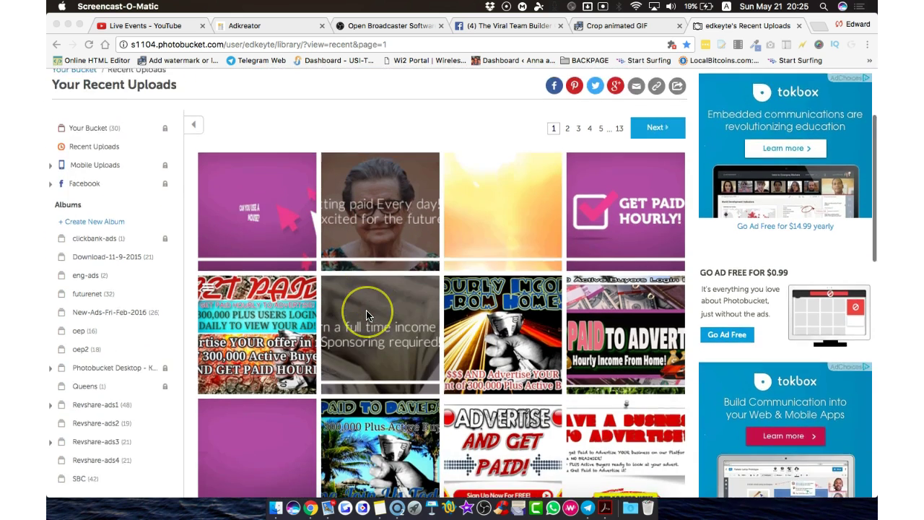
{"action": "scroll", "coordinate": [366, 310], "scroll_direction": "down", "scroll_amount": 3}
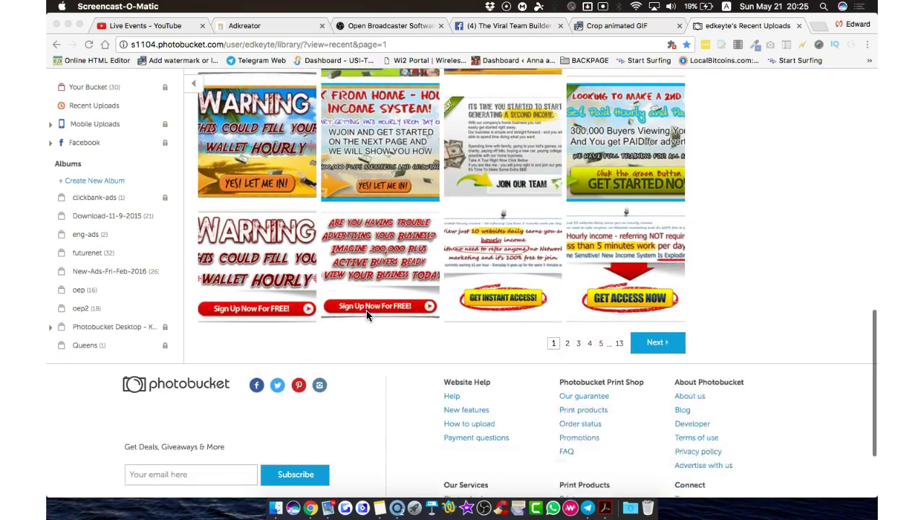
{"action": "scroll", "coordinate": [434, 303], "scroll_direction": "up", "scroll_amount": 8}
{"action": "scroll", "coordinate": [433, 302], "scroll_direction": "up", "scroll_amount": 3}
{"action": "scroll", "coordinate": [149, 319], "scroll_direction": "down", "scroll_amount": 3}
{"action": "scroll", "coordinate": [149, 315], "scroll_direction": "down", "scroll_amount": 2}
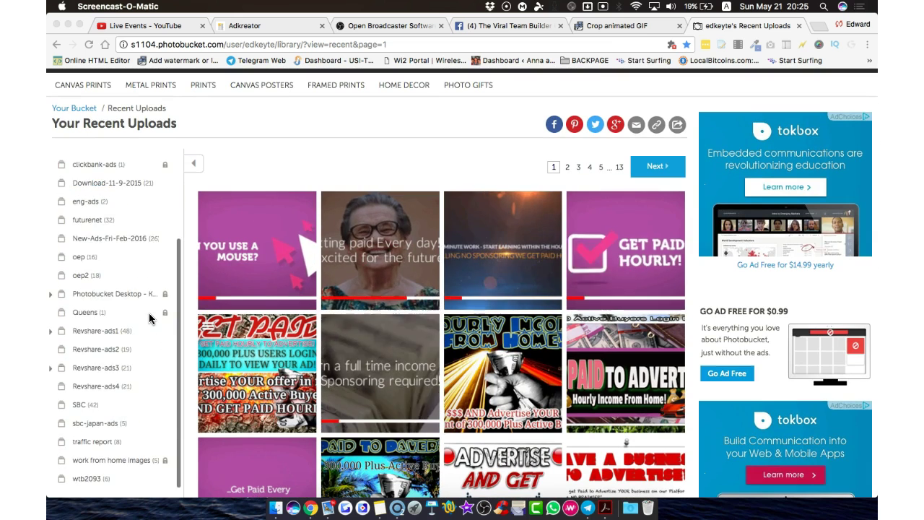
{"action": "scroll", "coordinate": [149, 312], "scroll_direction": "up", "scroll_amount": 6}
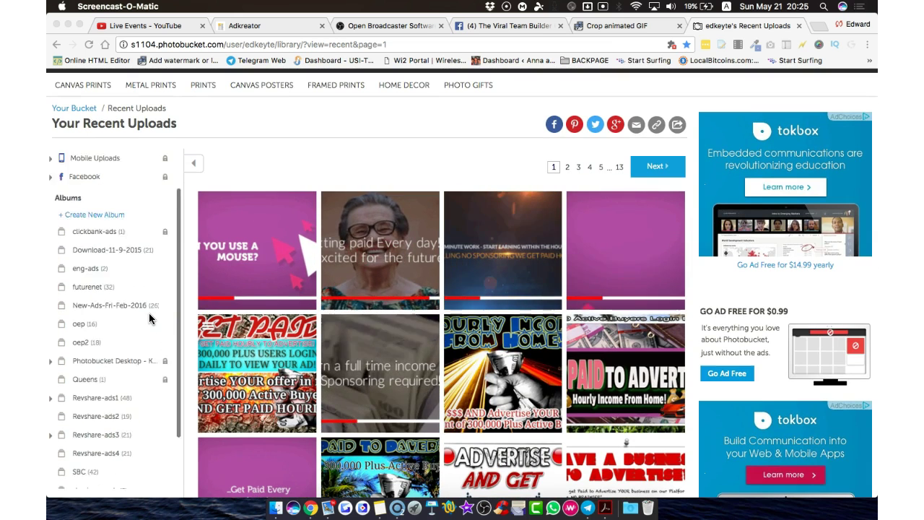
{"action": "left_click", "coordinate": [159, 45]}
{"action": "left_click_drag", "start_coordinate": [157, 45], "coordinate": [219, 46]}
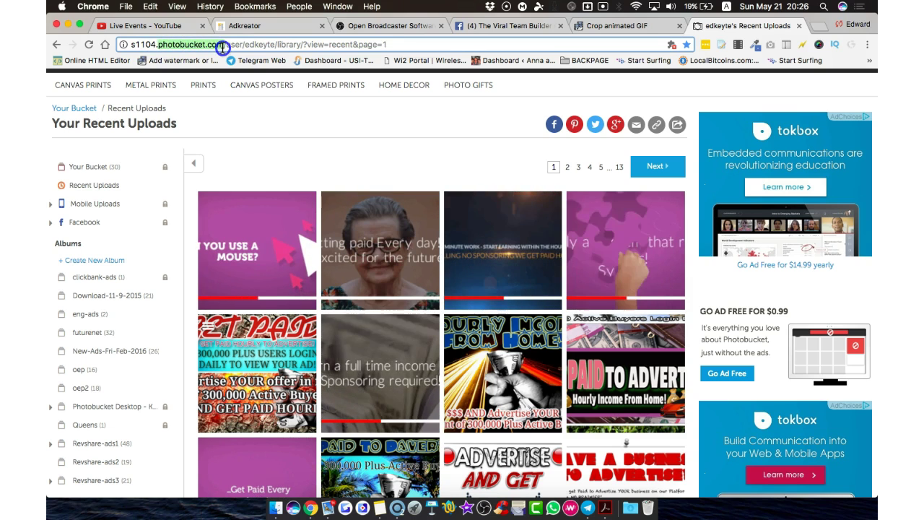
{"action": "left_click", "coordinate": [217, 47]}
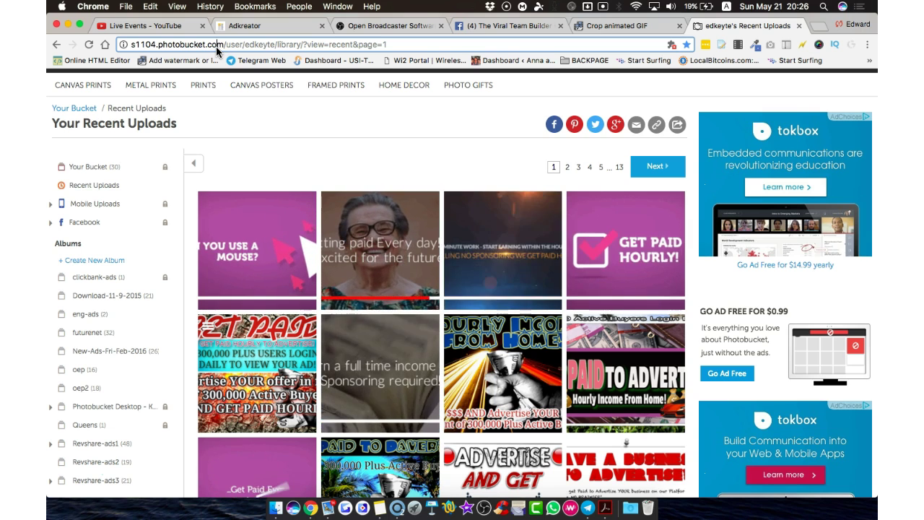
Step: Dismiss the sponsored ads overlay and review the ad images on the first page of recent uploads
{"action": "scroll", "coordinate": [348, 96], "scroll_direction": "down", "scroll_amount": 2}
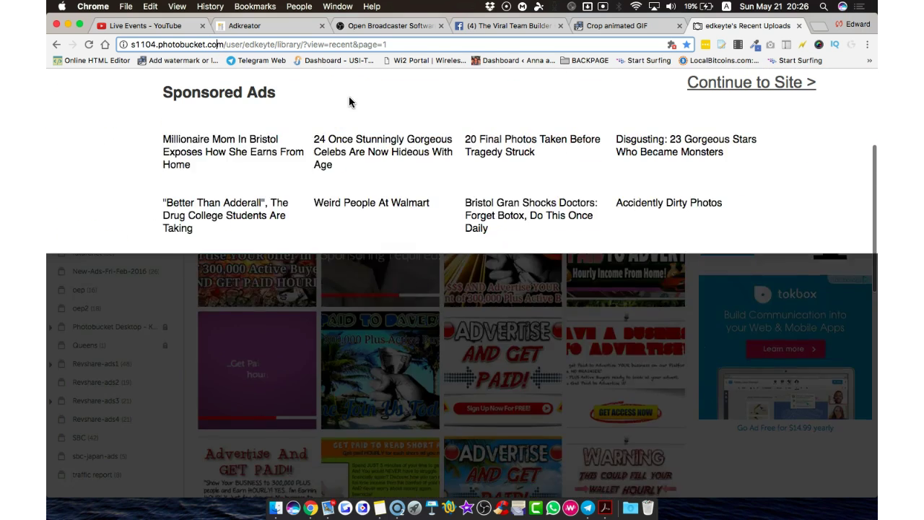
{"action": "left_click", "coordinate": [779, 82]}
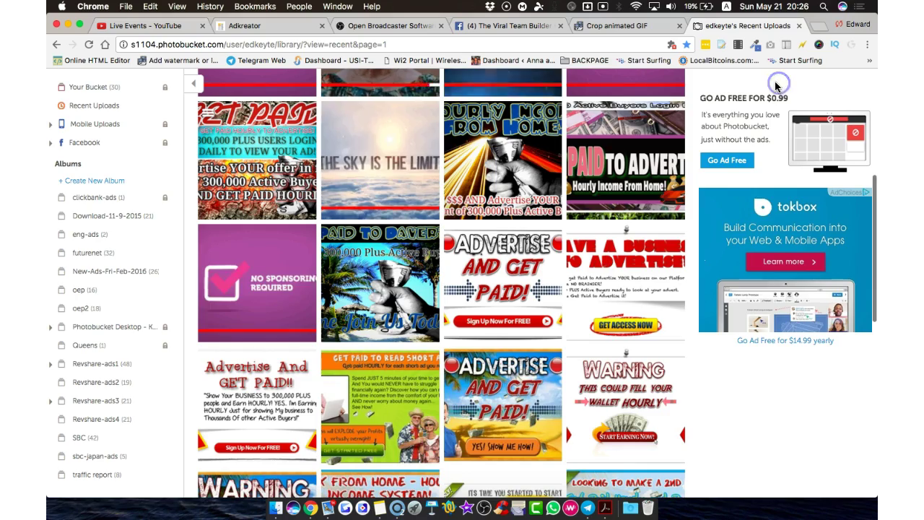
{"action": "scroll", "coordinate": [593, 130], "scroll_direction": "down", "scroll_amount": 5}
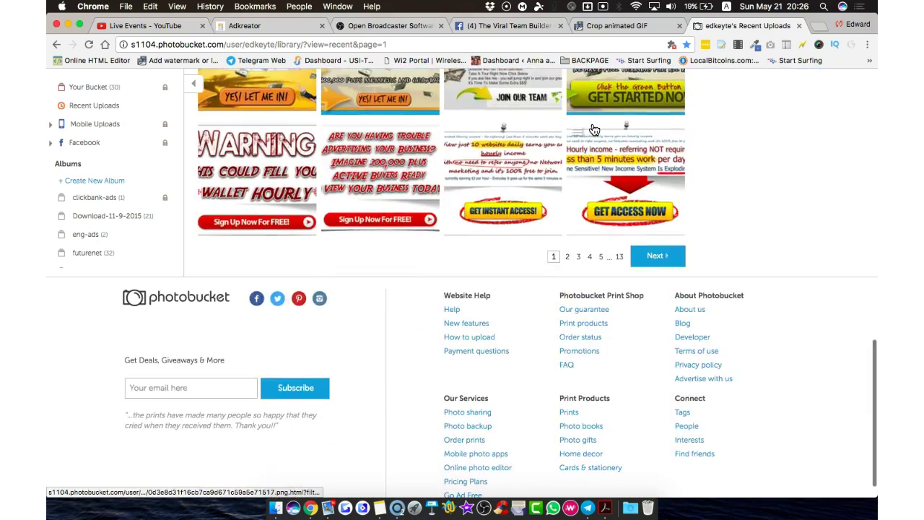
{"action": "scroll", "coordinate": [593, 130], "scroll_direction": "up", "scroll_amount": 7}
{"action": "scroll", "coordinate": [592, 129], "scroll_direction": "up", "scroll_amount": 4}
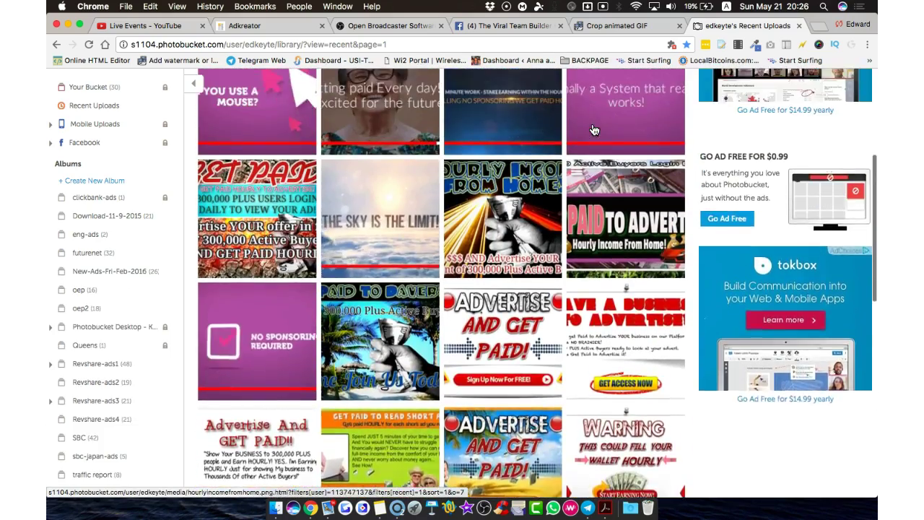
{"action": "scroll", "coordinate": [542, 244], "scroll_direction": "up", "scroll_amount": 4}
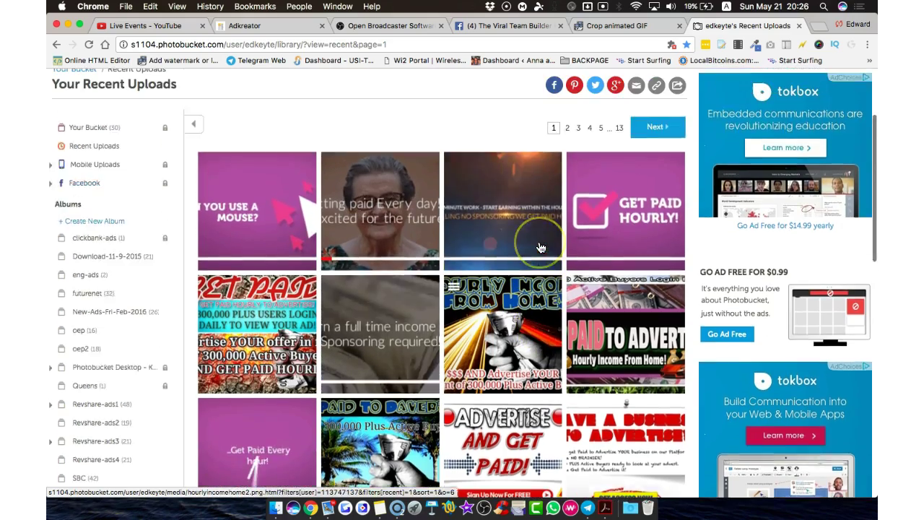
{"action": "scroll", "coordinate": [541, 245], "scroll_direction": "down", "scroll_amount": 7}
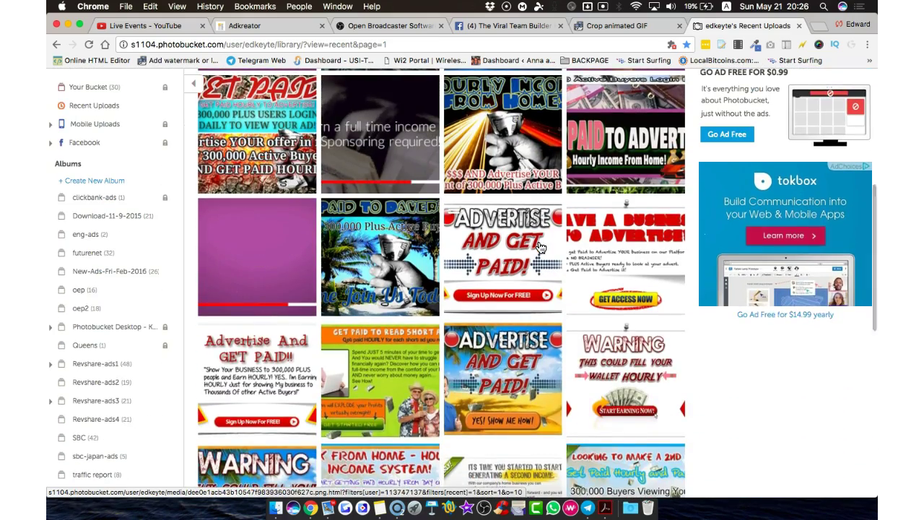
{"action": "scroll", "coordinate": [540, 248], "scroll_direction": "down", "scroll_amount": 5}
{"action": "scroll", "coordinate": [540, 247], "scroll_direction": "up", "scroll_amount": 10}
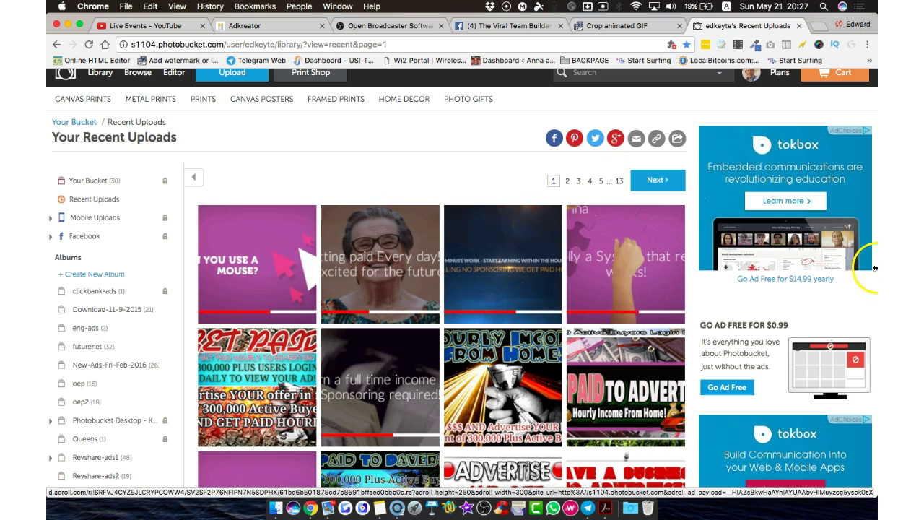
Step: Narrow the Chrome window to uncover the desktop files and open ezgif.com-crop (2).gif in a new tab
{"action": "left_click_drag", "start_coordinate": [875, 272], "coordinate": [796, 286]}
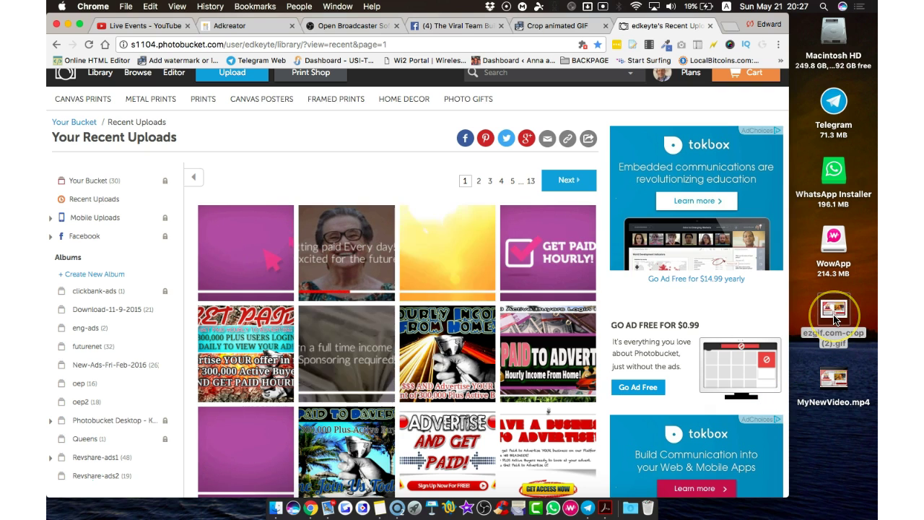
{"action": "left_click", "coordinate": [726, 27]}
{"action": "left_click_drag", "start_coordinate": [833, 309], "coordinate": [698, 180]}
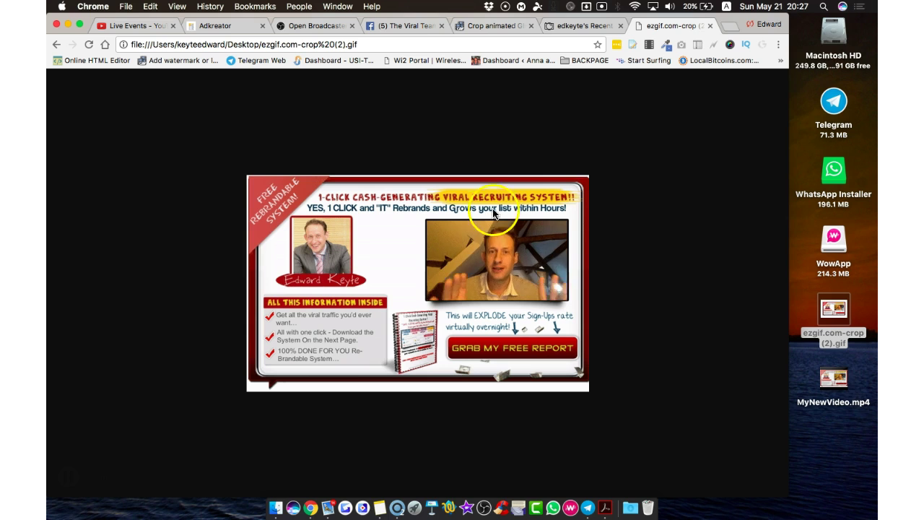
Step: Close the full-size ad preview on Adkreator and highlight the obsproject.com address on the OBS Studio site
{"action": "left_click", "coordinate": [227, 32]}
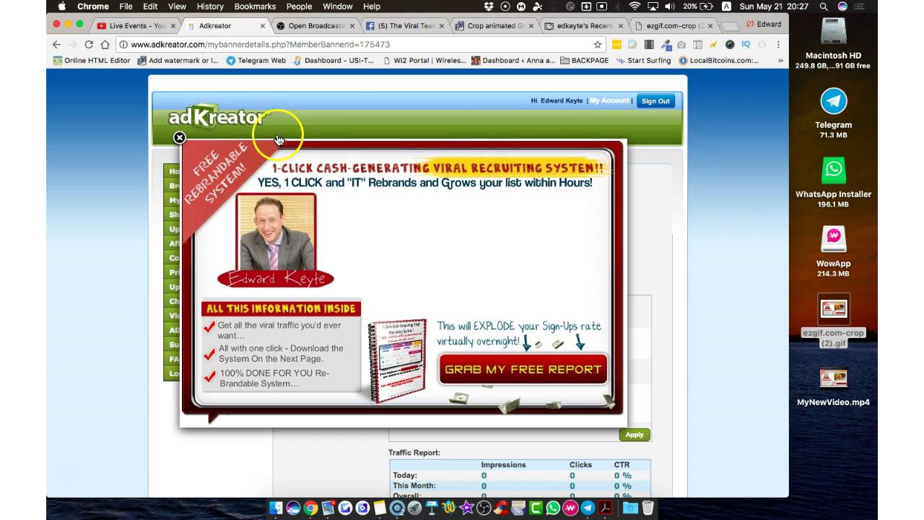
{"action": "left_click", "coordinate": [175, 139]}
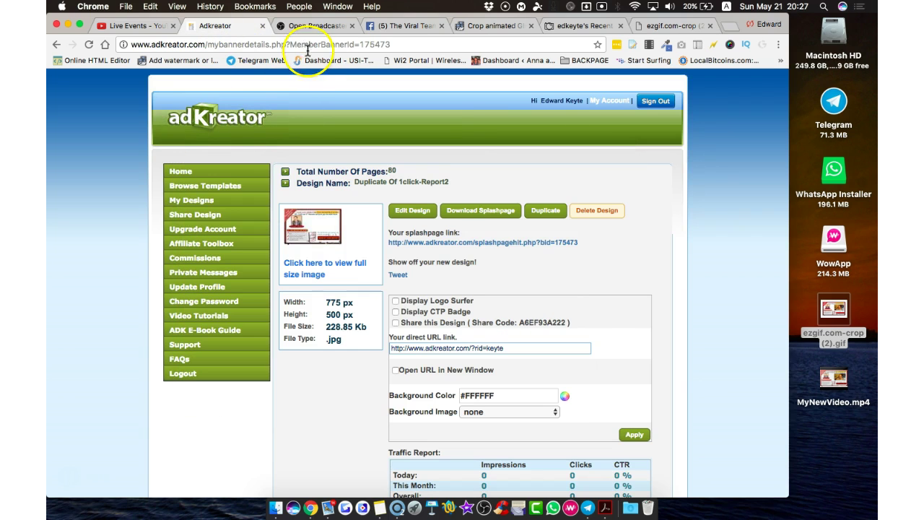
{"action": "left_click", "coordinate": [312, 27]}
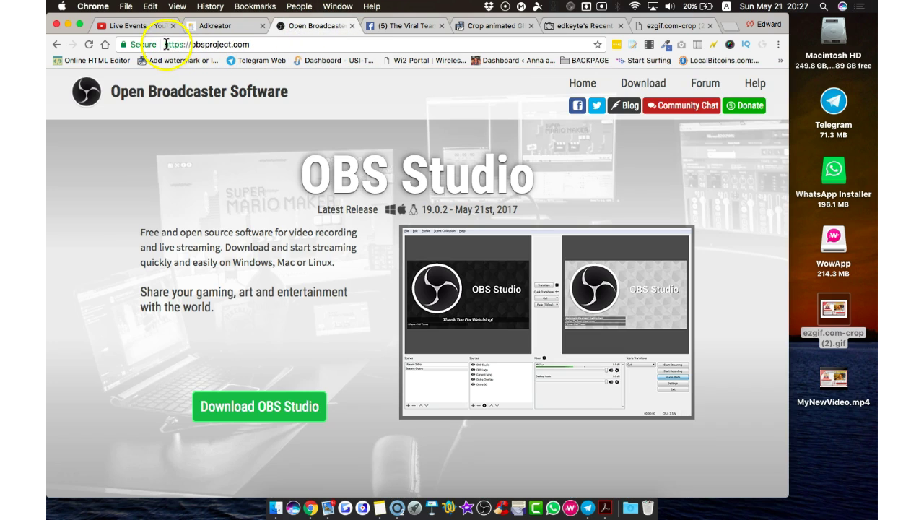
{"action": "left_click", "coordinate": [267, 46]}
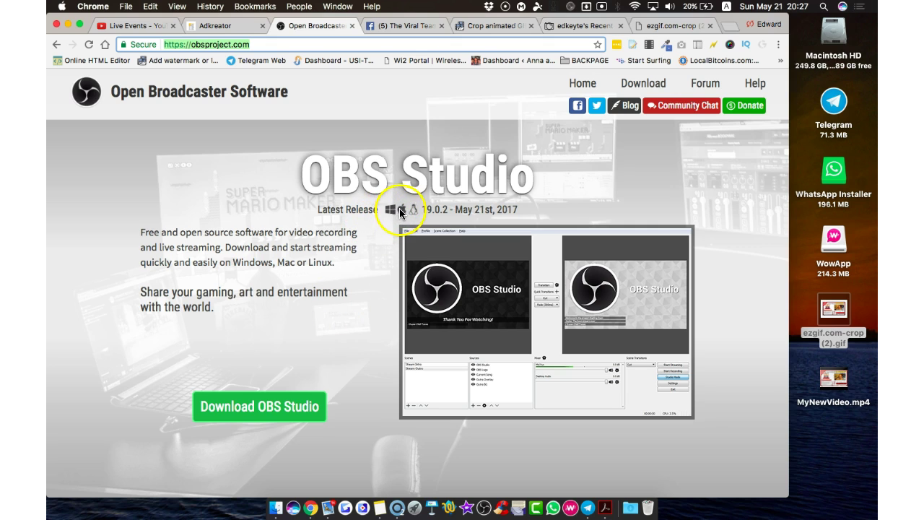
Step: Go back to ezgif, highlight its home page address, and open the Video to GIF converter
{"action": "left_click", "coordinate": [368, 27]}
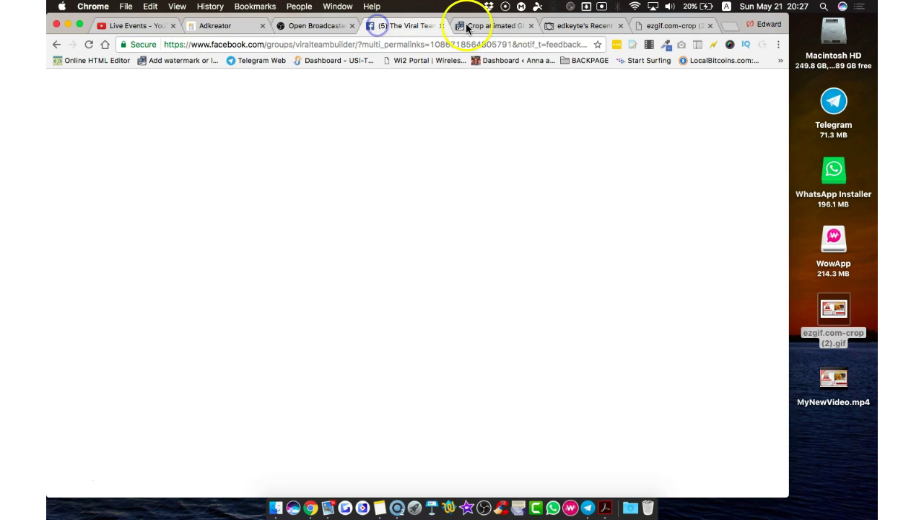
{"action": "left_click", "coordinate": [465, 26]}
{"action": "scroll", "coordinate": [449, 211], "scroll_direction": "up", "scroll_amount": 10}
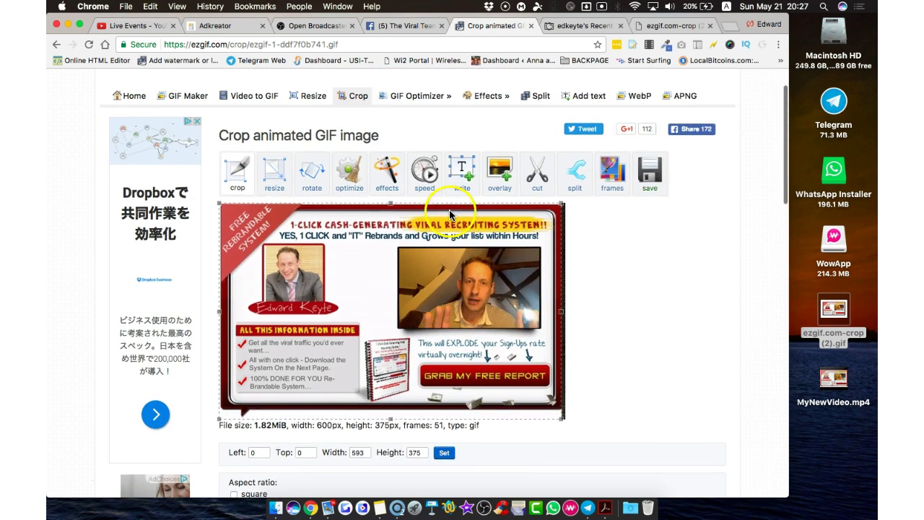
{"action": "left_click", "coordinate": [133, 131]}
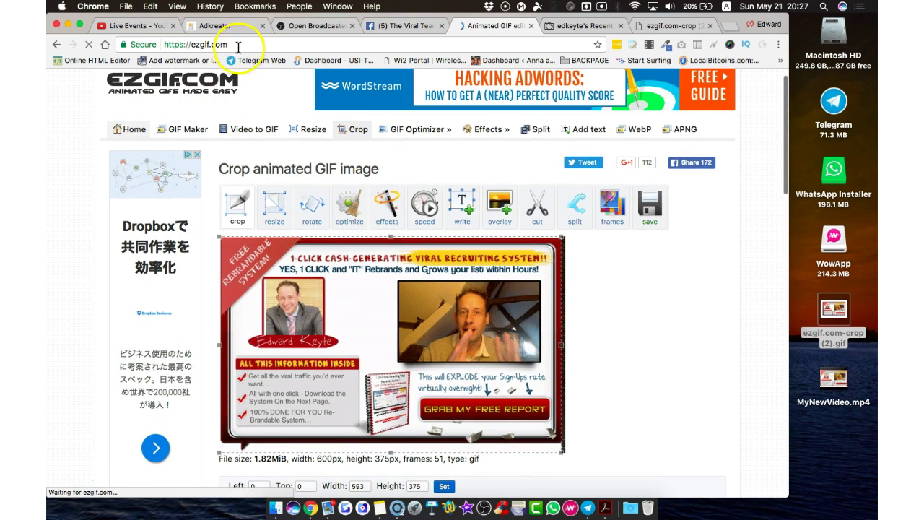
{"action": "left_click", "coordinate": [204, 40]}
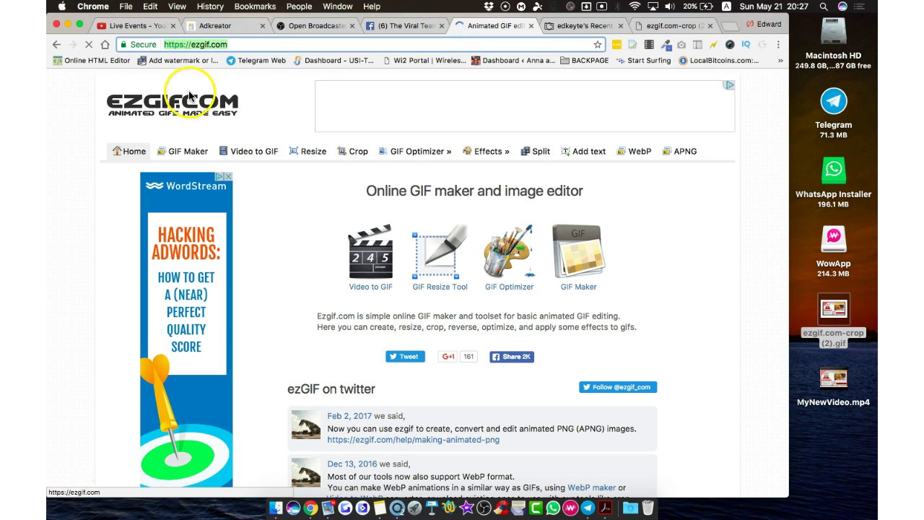
{"action": "left_click", "coordinate": [249, 153]}
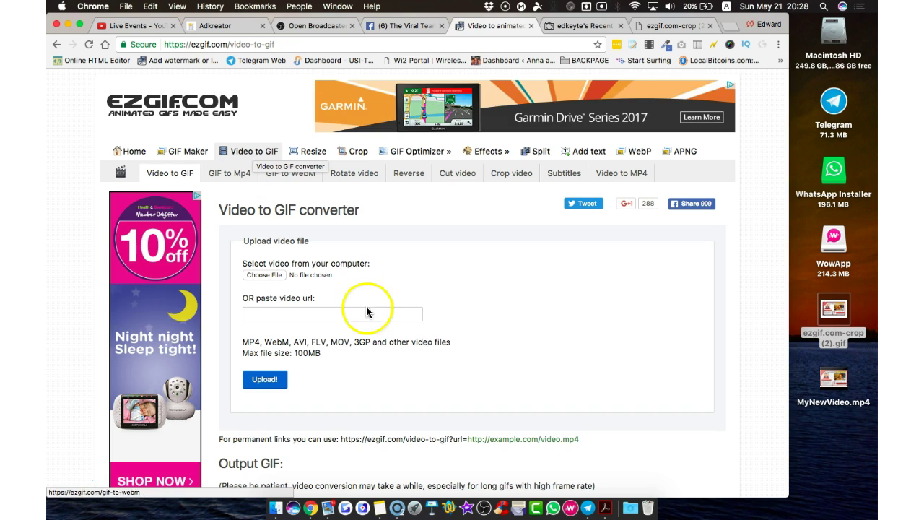
Step: Switch to OBS, select the ad background image in the preview, and open the Stream settings
{"action": "left_click", "coordinate": [487, 507]}
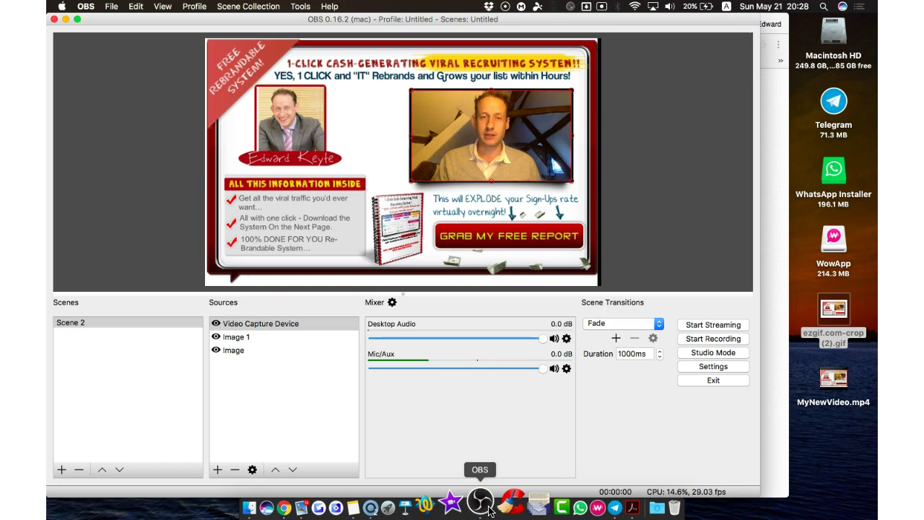
{"action": "left_click", "coordinate": [315, 180]}
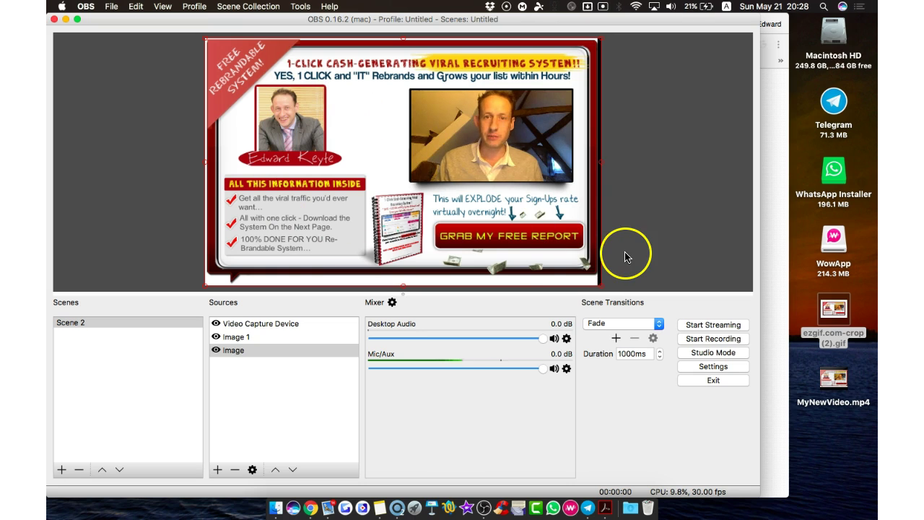
{"action": "left_click", "coordinate": [709, 367]}
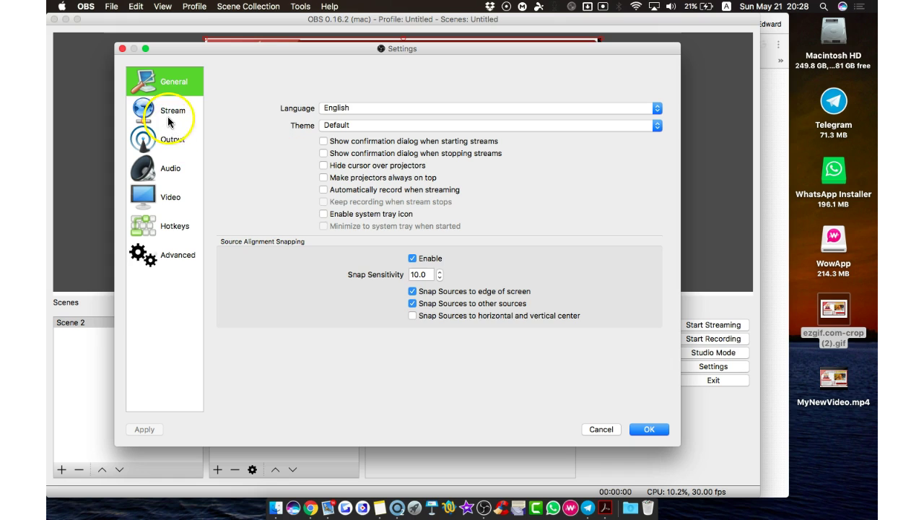
{"action": "left_click", "coordinate": [168, 118]}
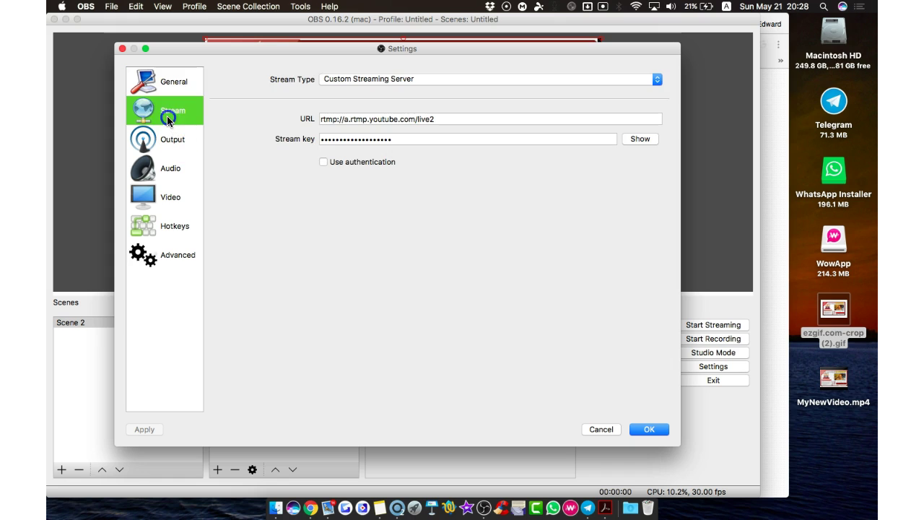
Step: Set the stream type to Streaming Services to review the available services, cancel the settings, and deselect the ad image
{"action": "left_click", "coordinate": [350, 80]}
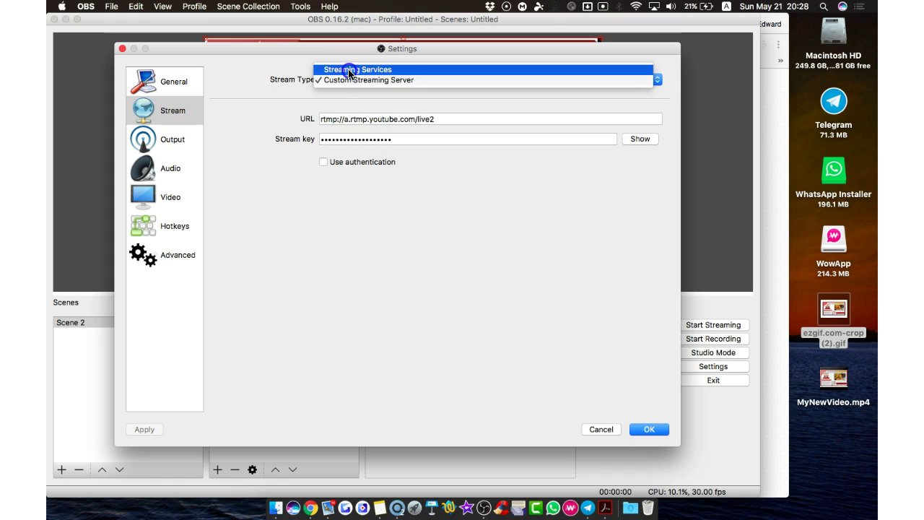
{"action": "left_click", "coordinate": [350, 69]}
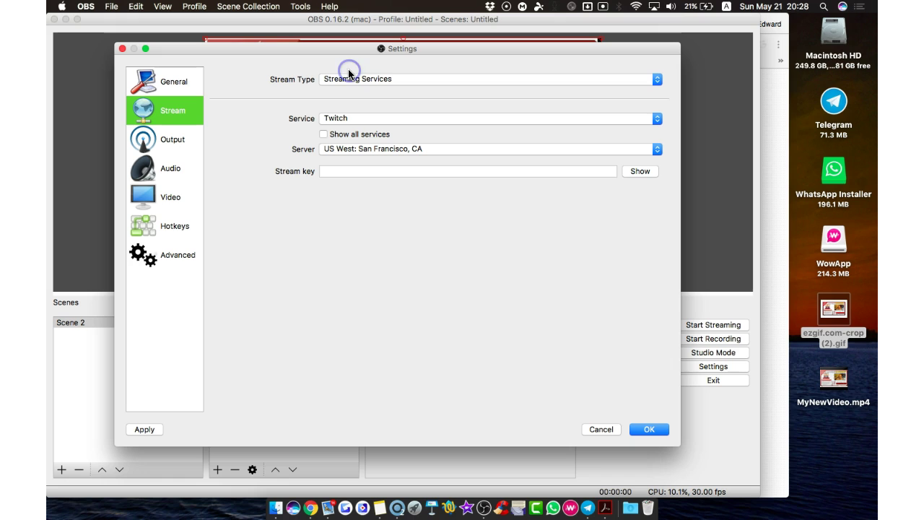
{"action": "left_click", "coordinate": [344, 118]}
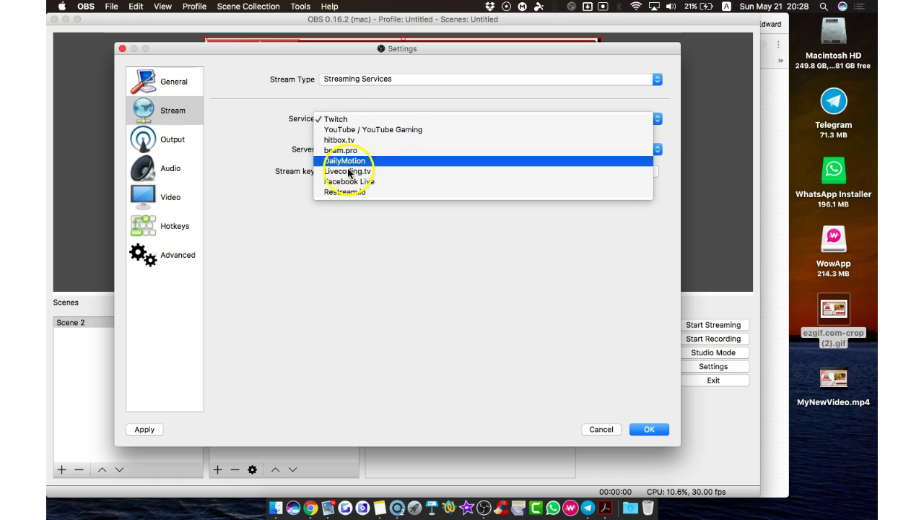
{"action": "left_click", "coordinate": [338, 243]}
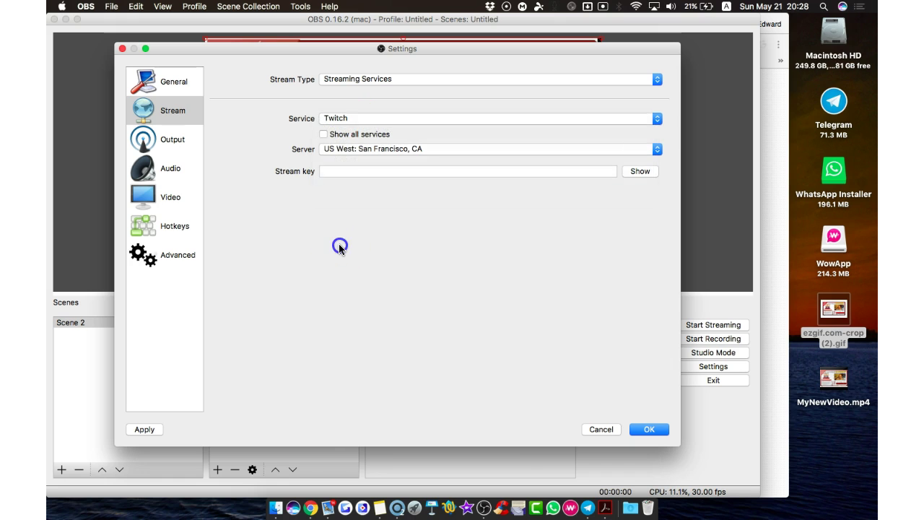
{"action": "left_click", "coordinate": [604, 430]}
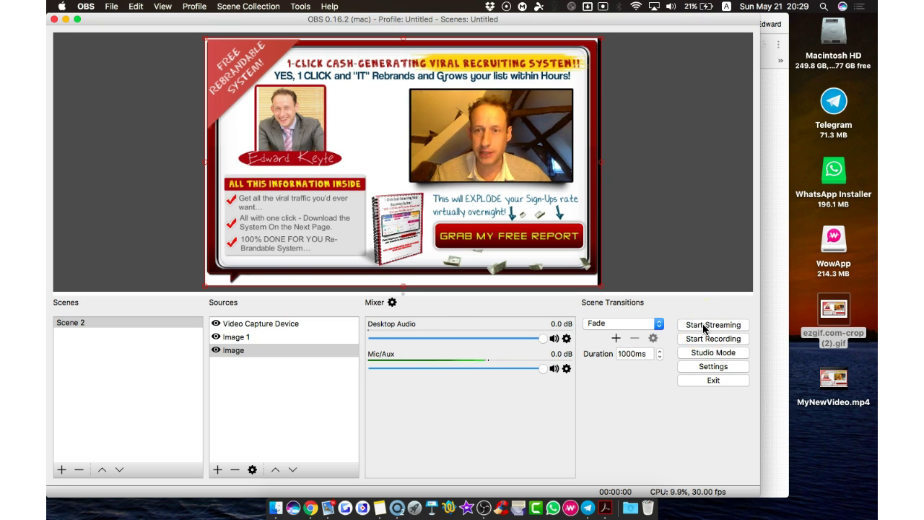
{"action": "left_click", "coordinate": [650, 158]}
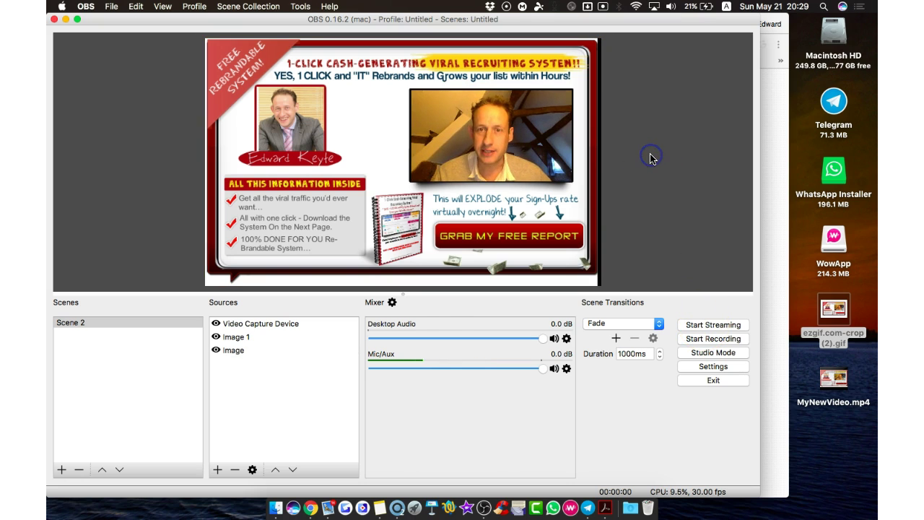